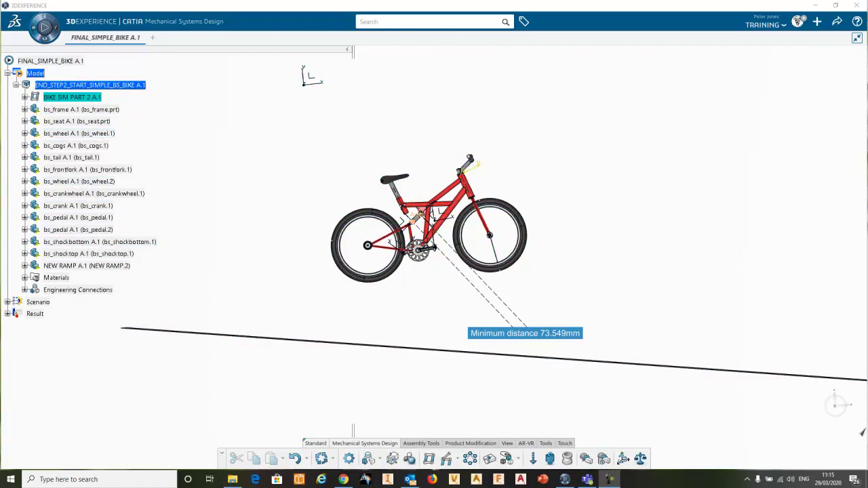
Step: Review the available apps and the contents of the Scenario and Result branches in the tree
left_click(44, 27)
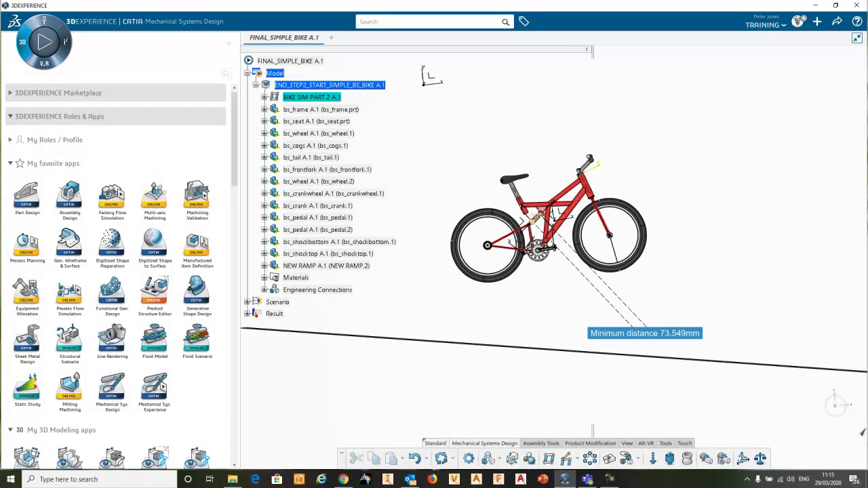
left_click(228, 44)
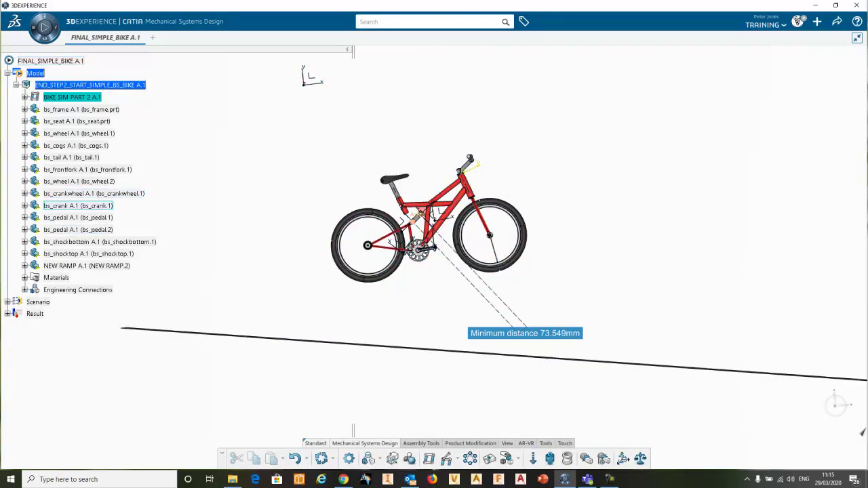
left_click(7, 301)
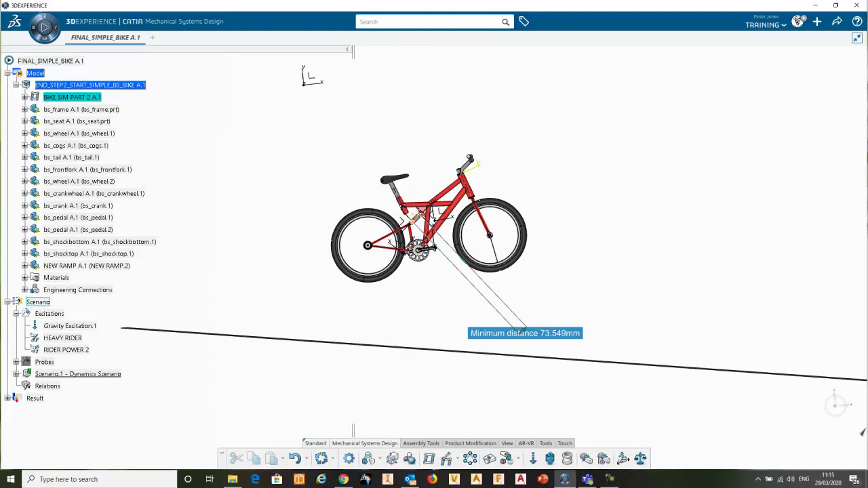
left_click(8, 398)
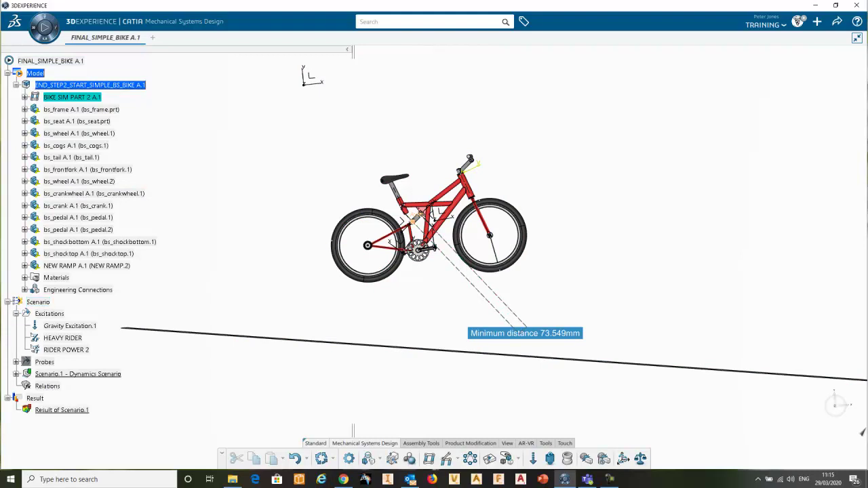
left_click(7, 301)
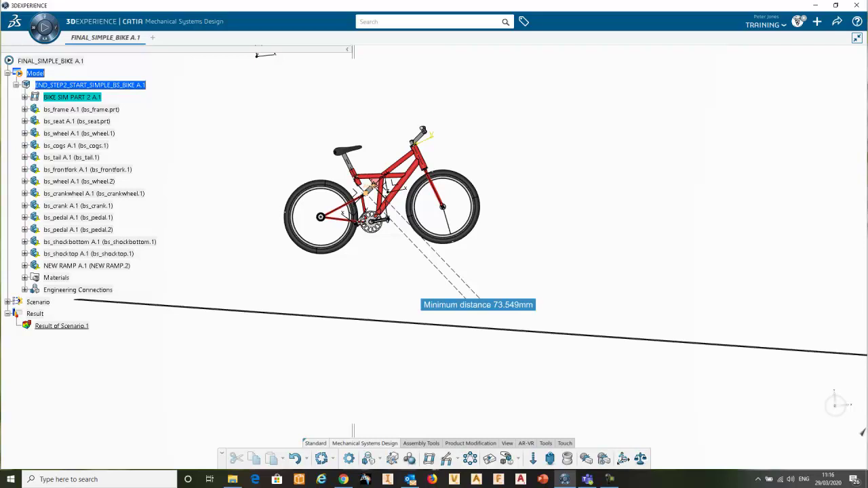
Step: Examine the full extent of the NEW RAMP part beneath and ahead of the bike
left_click(102, 266)
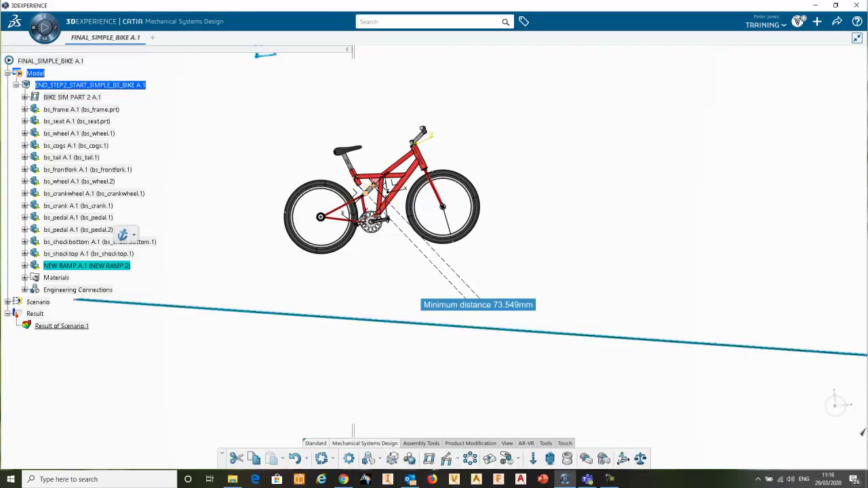
middle_click_drag(474, 303, 320, 326)
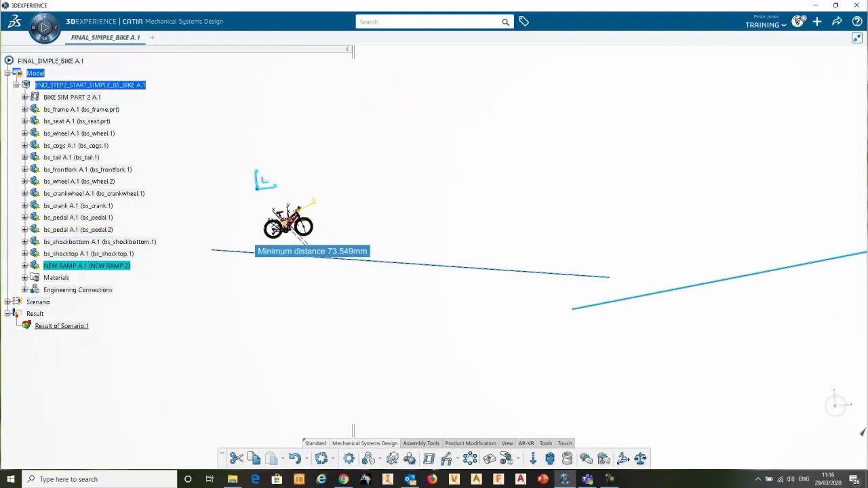
middle_click_drag(651, 271, 159, 322)
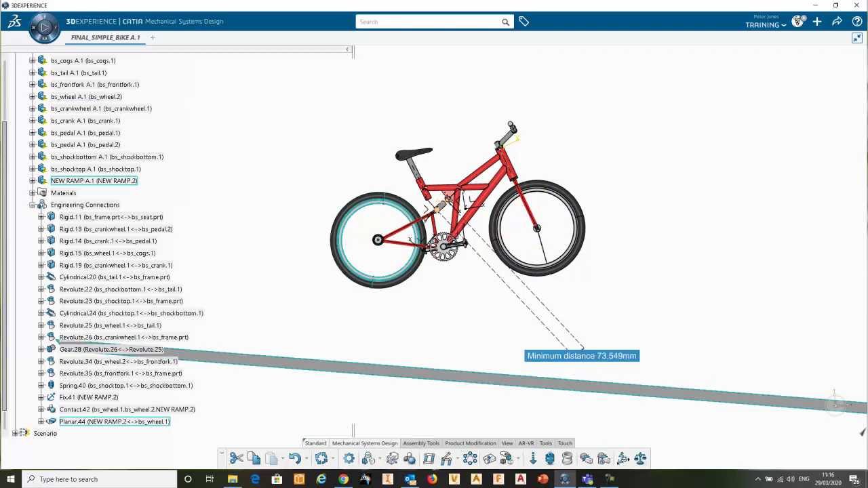
Step: Open Contact.42 between both wheels and NEW RAMP for editing and display its surfacic contact model
double_click(76, 410)
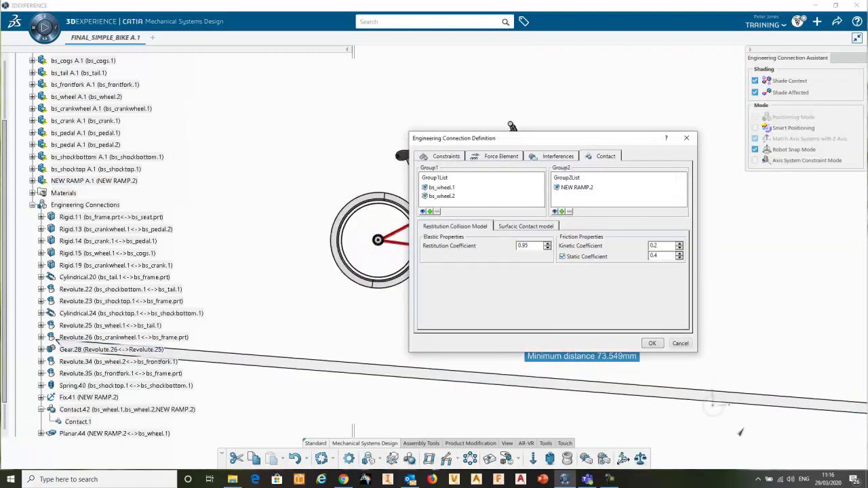
left_click_drag(543, 138, 628, 137)
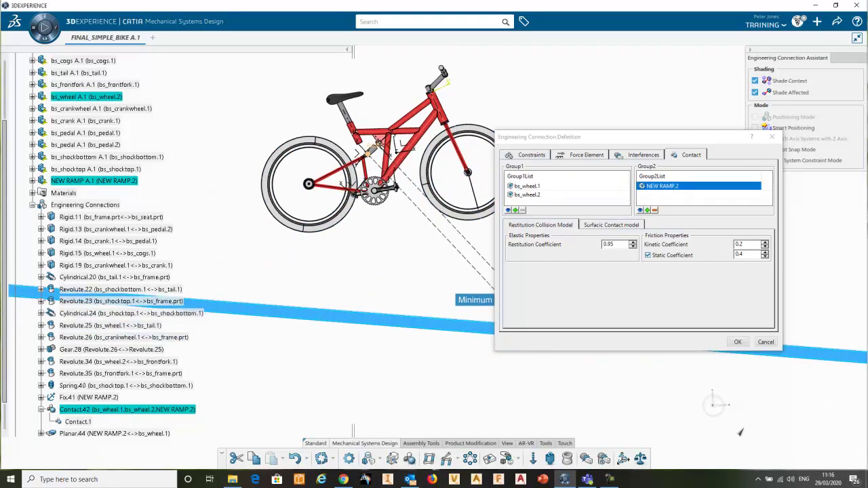
left_click(611, 225)
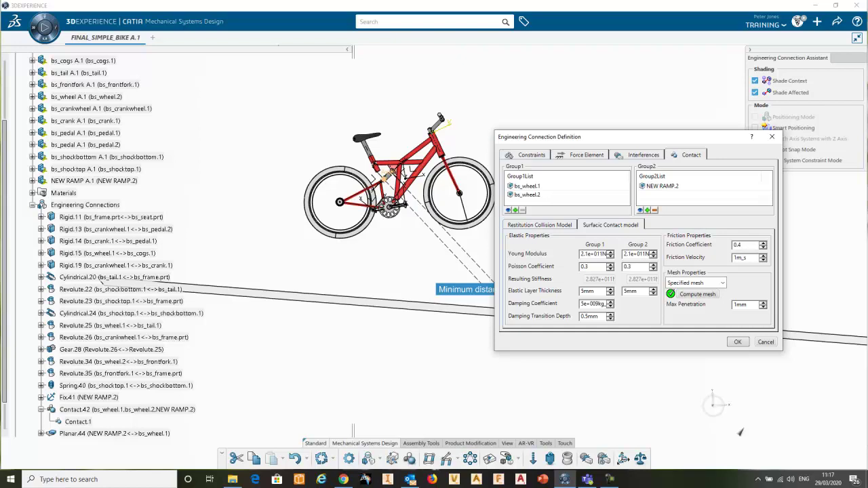
Step: Compute the specified mesh for the wheels and NEW RAMP contact, accept the definition and update the assembly
left_click(722, 283)
left_click(685, 303)
left_click(698, 294)
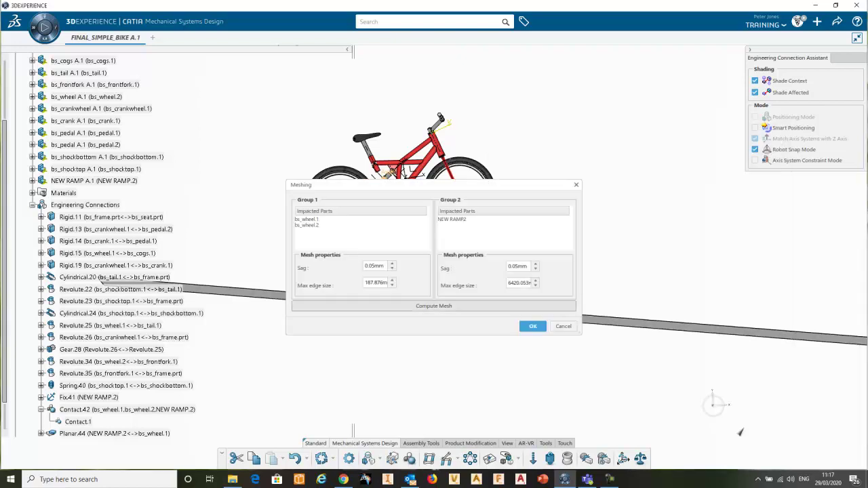
left_click(434, 306)
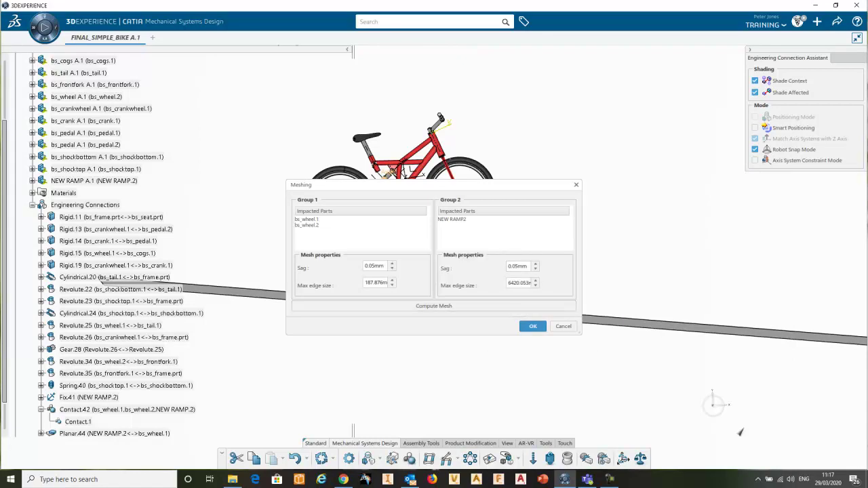
left_click(533, 326)
left_click(737, 342)
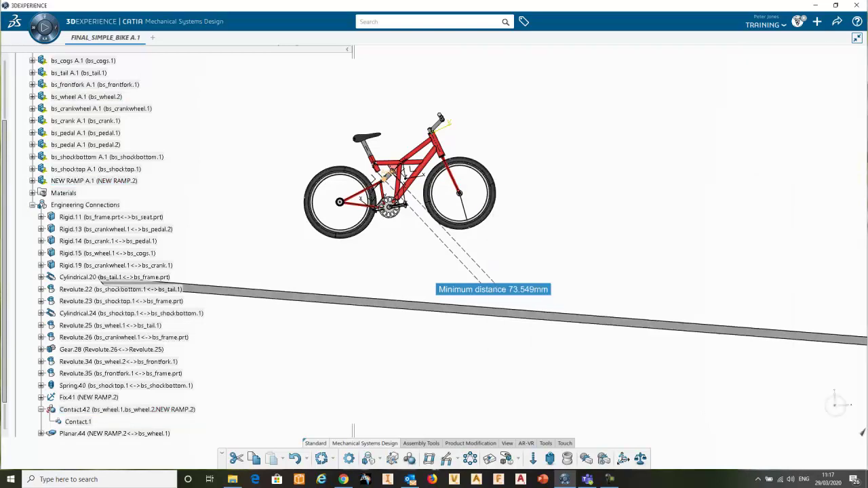
left_click(321, 459)
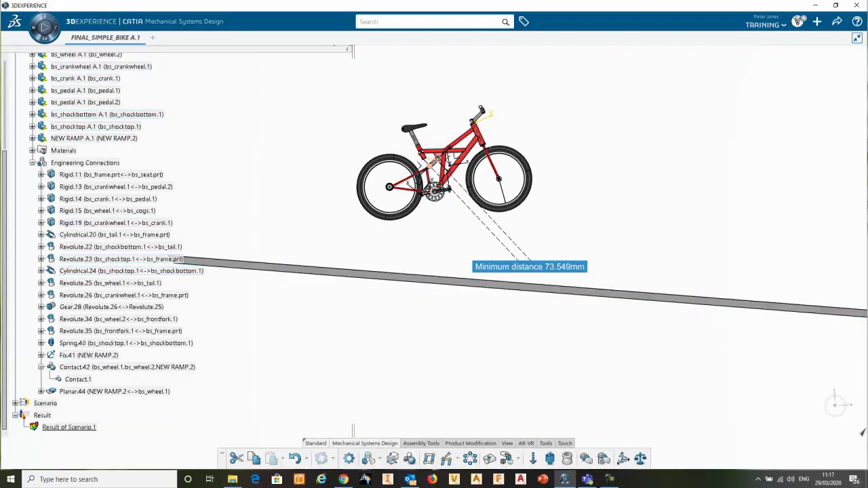
Step: Examine the offset of Planar.44 between NEW RAMP and bs_wheel.1
middle_click_drag(434, 231, 546, 309)
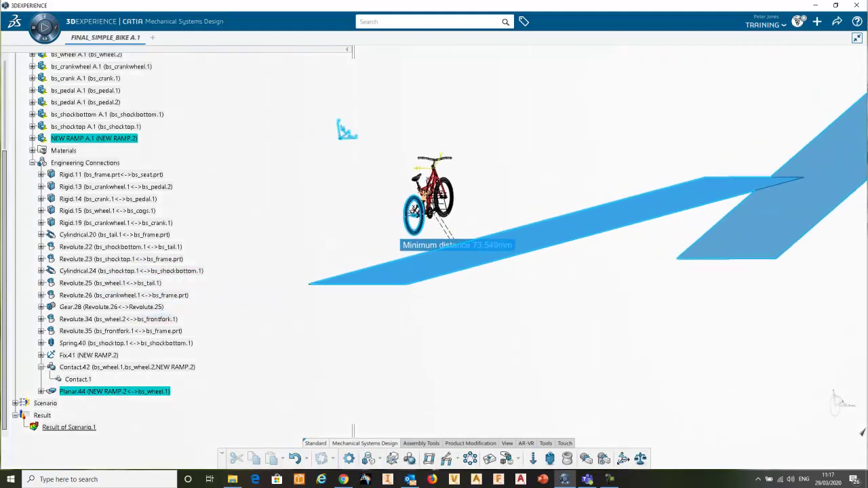
left_click(41, 392)
left_click(78, 402)
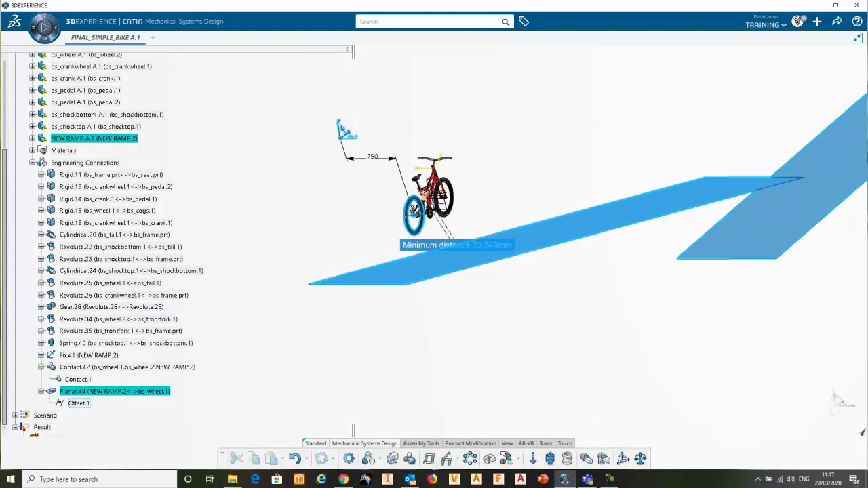
middle_click_drag(448, 238, 368, 234)
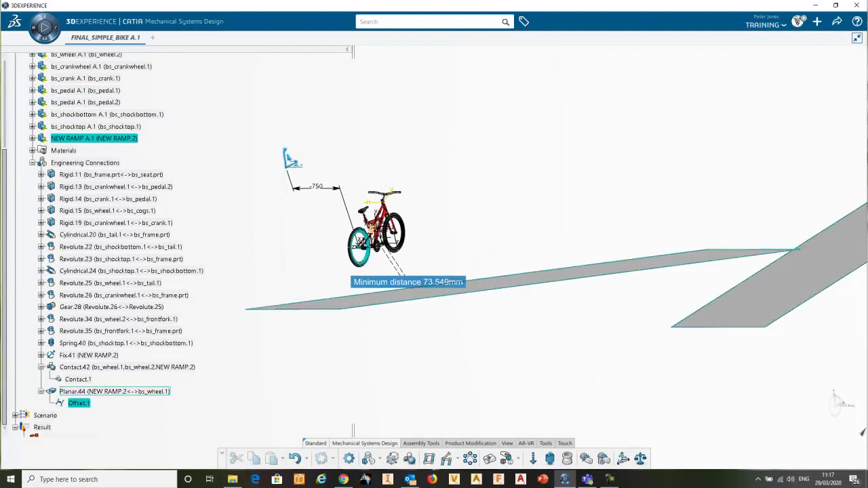
left_click(41, 391)
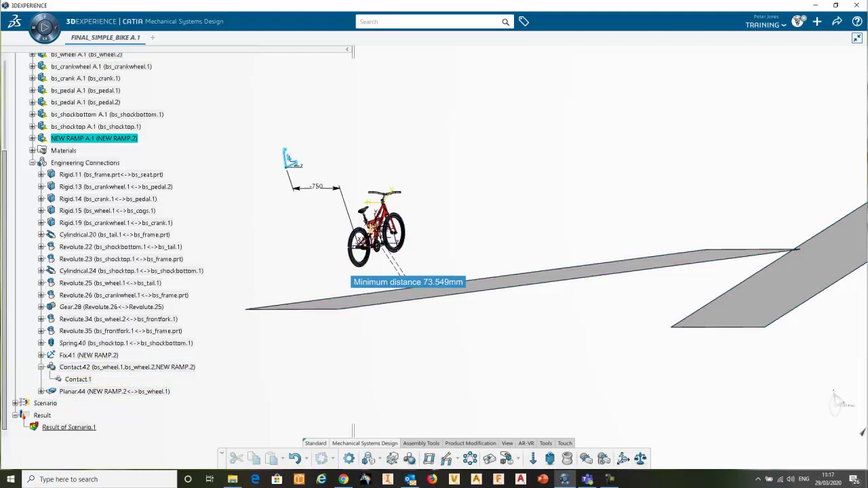
Step: Collapse the Contact.42 and Engineering Connections branches in the tree
left_click(42, 367)
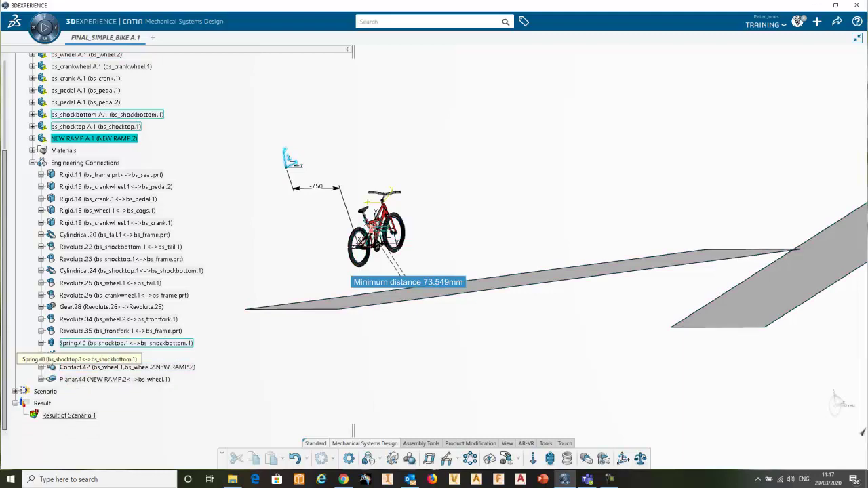
middle_click_drag(434, 271, 358, 265)
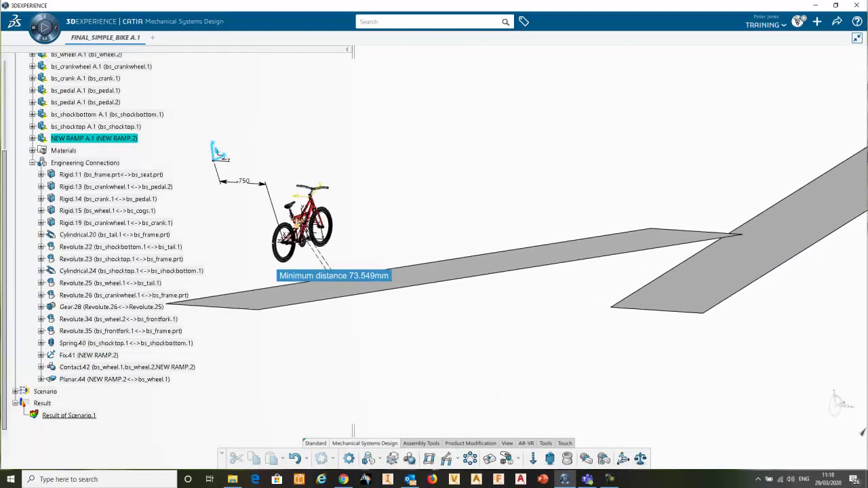
left_click(32, 163)
middle_click_drag(298, 227, 266, 251)
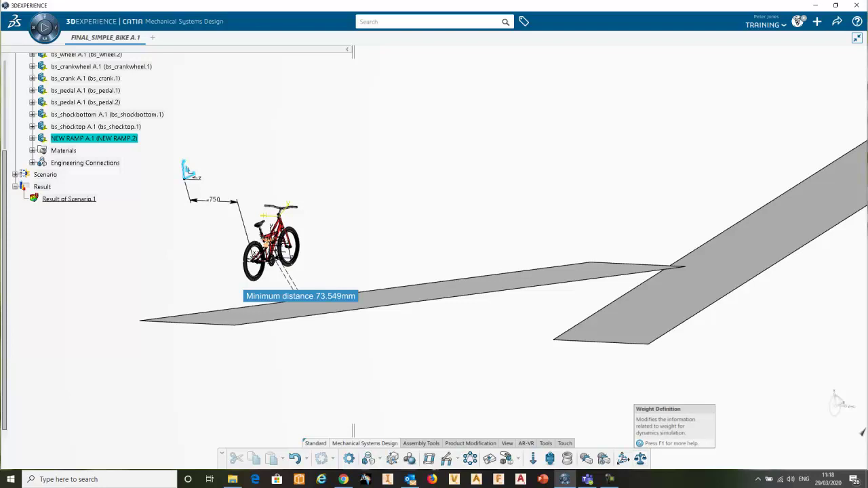
Step: Start Weight Definition and display the computed weights of the whole assembly and of NEW RAMP
left_click(641, 458)
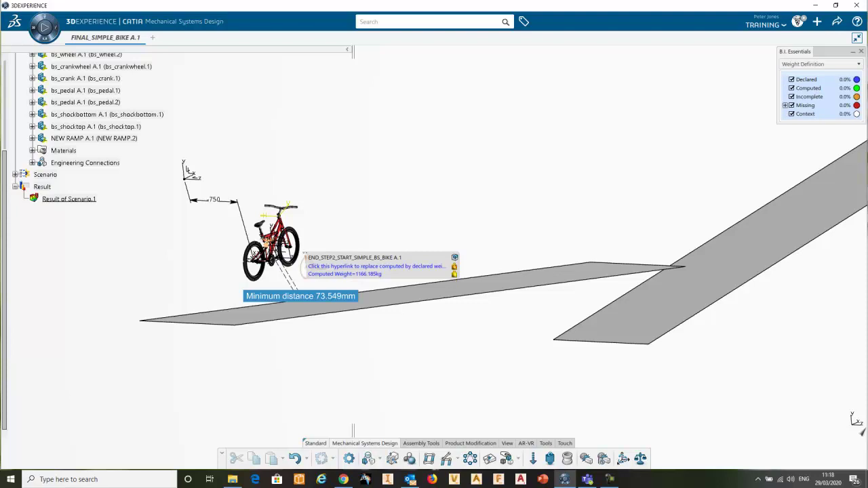
middle_click_drag(542, 224, 706, 163)
scroll(607, 160, "up", 1)
scroll(707, 163, "up", 2)
scroll(81, 213, "up", 1)
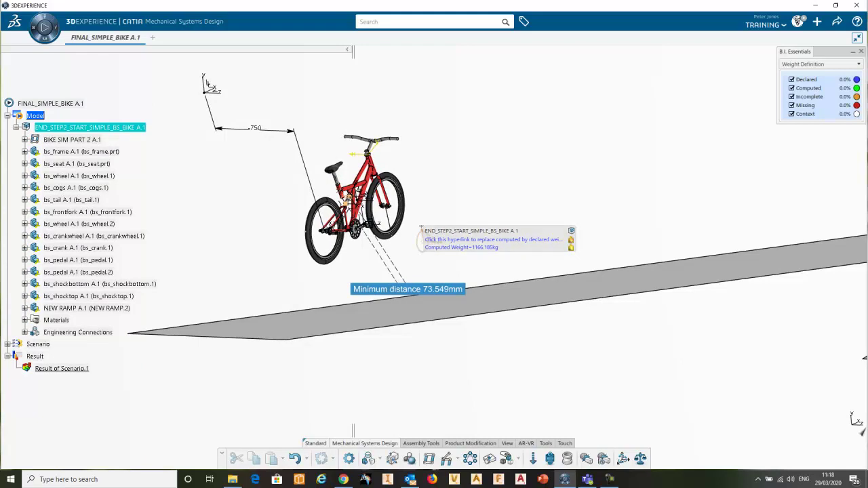
left_click(86, 309)
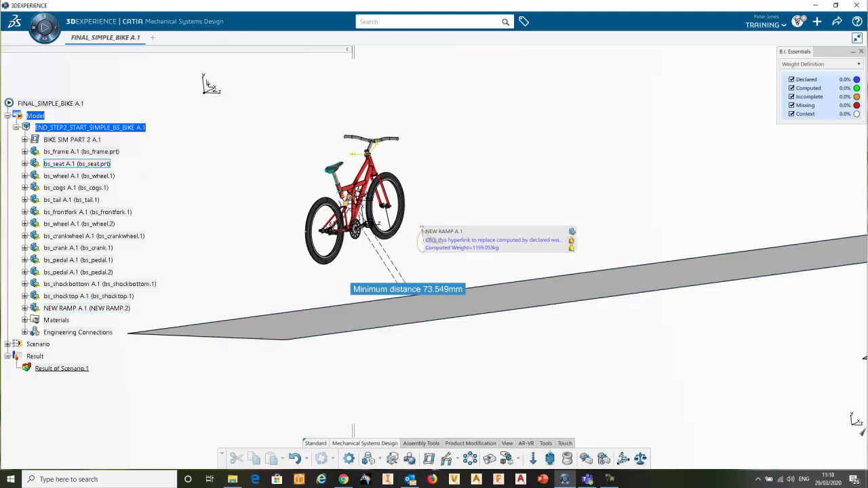
Step: Display the weights of the bike frame and of all bike parts from bs_frame through bs_shocktop, and clear the selection
left_click(358, 177)
middle_click_drag(414, 224, 423, 184)
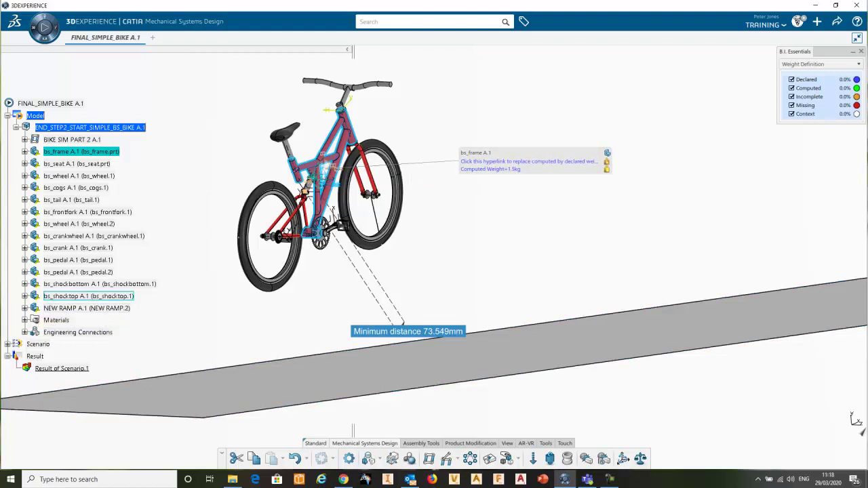
left_click(89, 296, "shift")
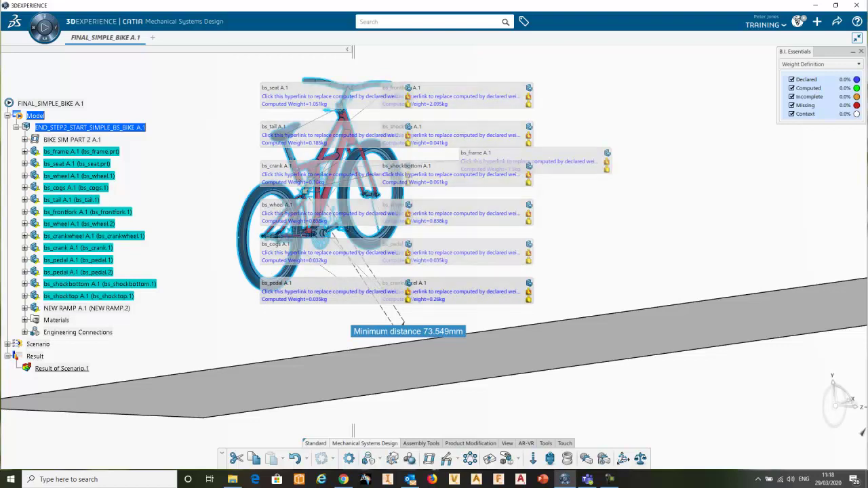
left_click(332, 319)
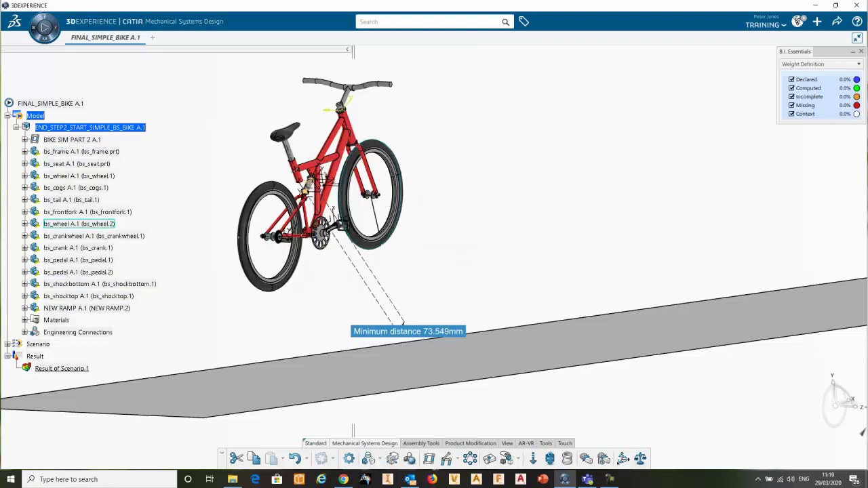
Step: Replace the computed weight of the rear wheel bs_wheel.1 with a declared weight and close its attribute table
middle_click(354, 229)
middle_click_drag(355, 229, 362, 239)
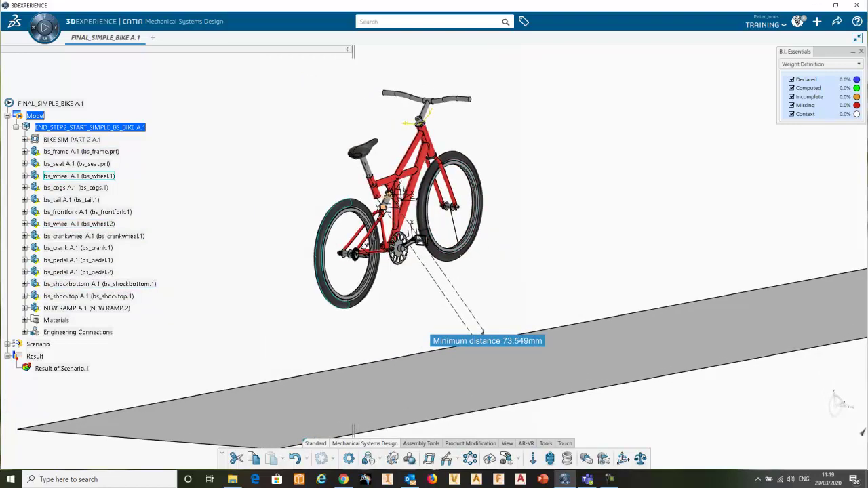
mouse_move(339, 239)
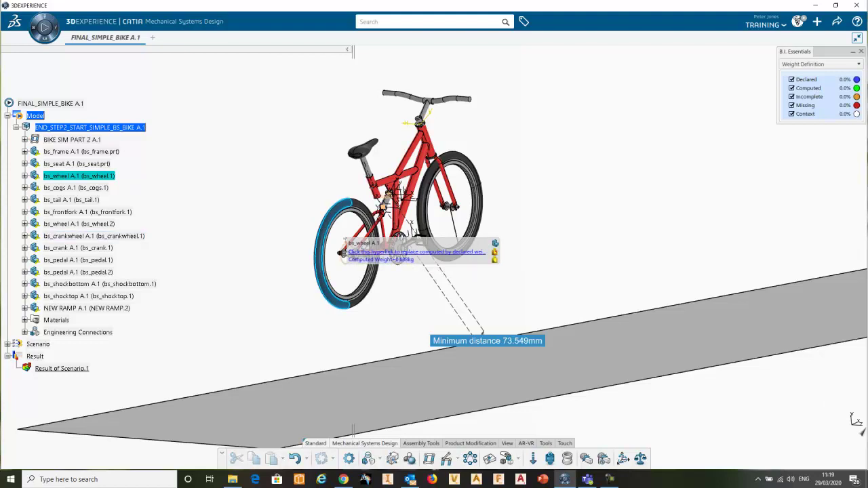
left_click(407, 251)
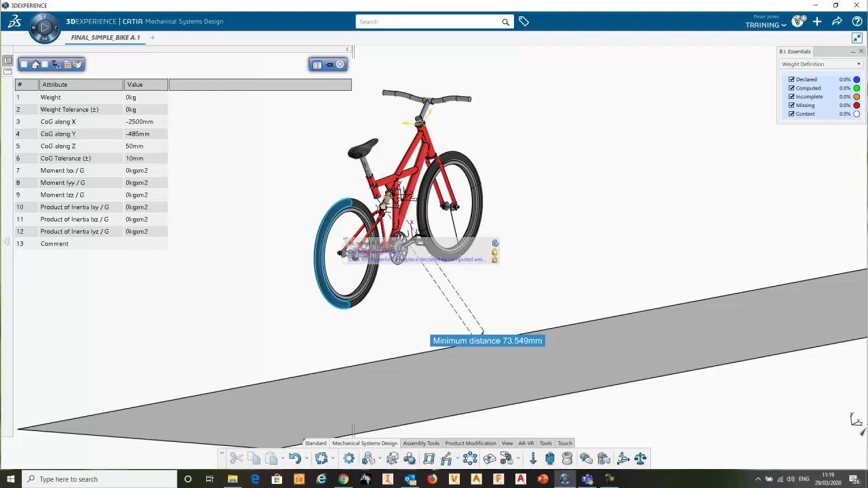
left_click(340, 65)
Step: Restore the computed weight of bs_wheel.1, close its attribute table and exit Weight Definition
left_click(417, 260)
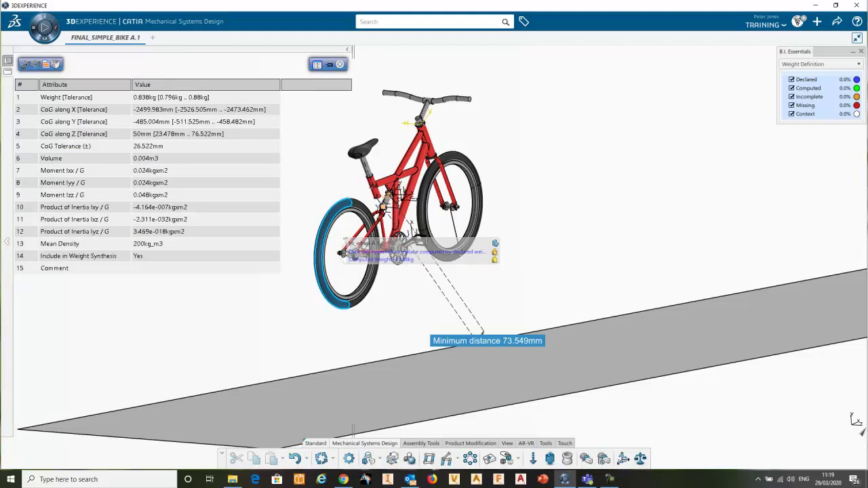
left_click(339, 64)
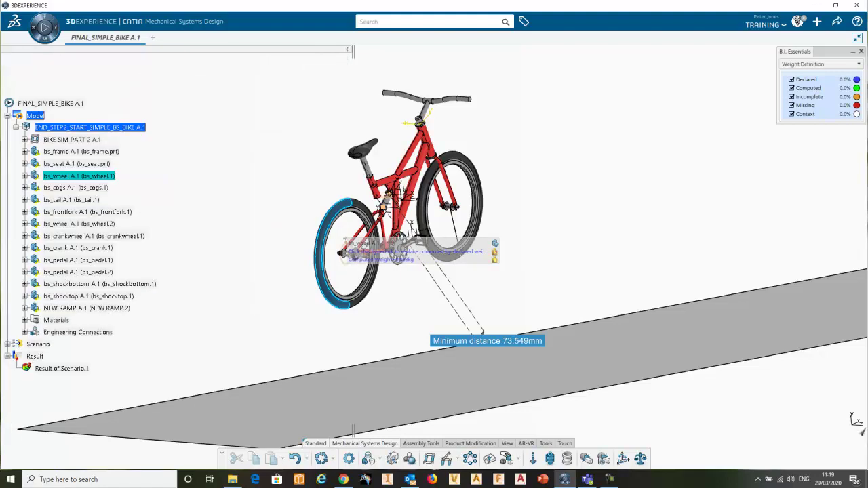
key("Escape")
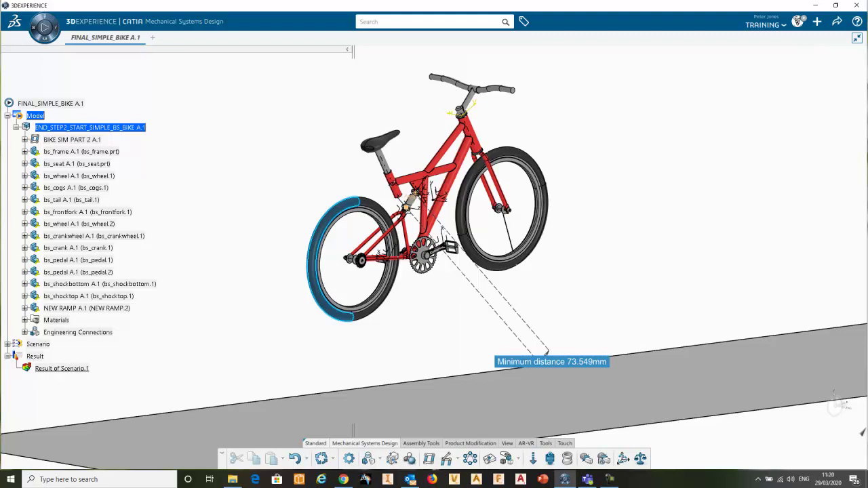
middle_click_drag(434, 271, 473, 255)
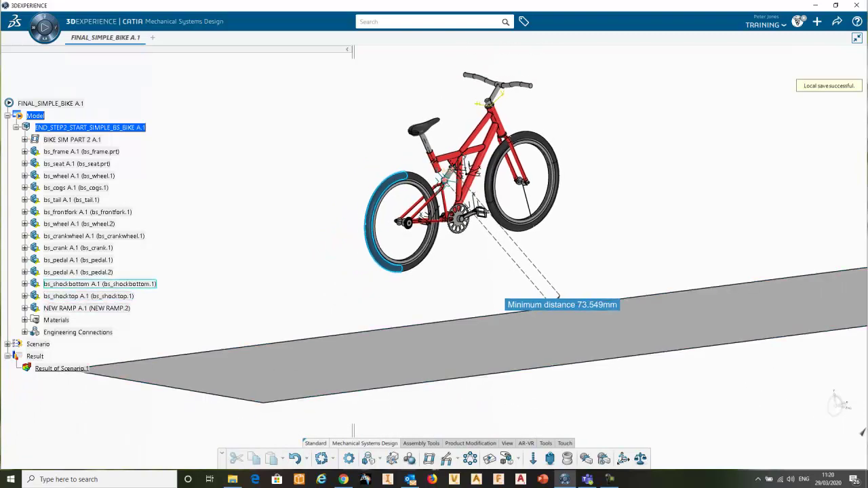
Step: Expand the Engineering Connections, open Axial Spring.1 of Spring.40 and highlight its second support on the shock bottom
left_click(24, 332)
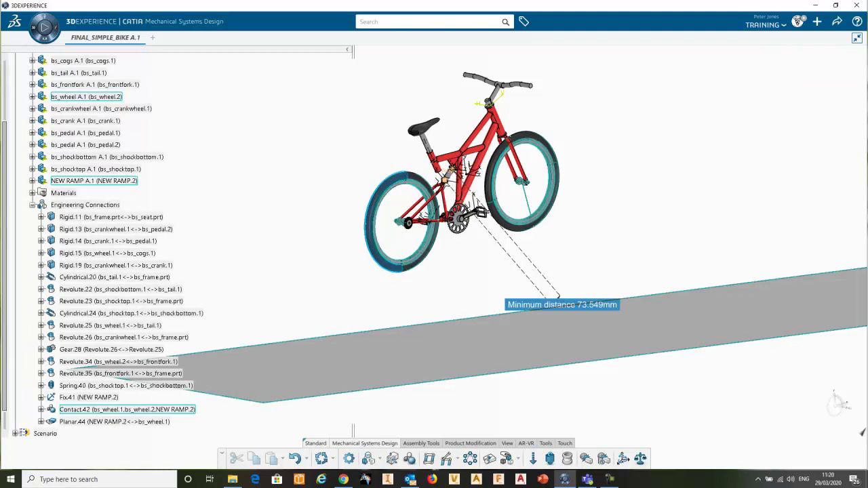
left_click(102, 385)
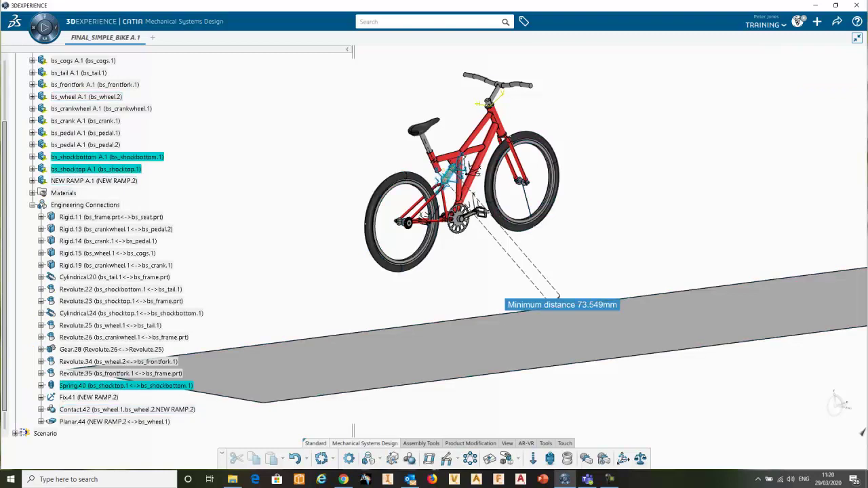
left_click(41, 385)
left_click(49, 398)
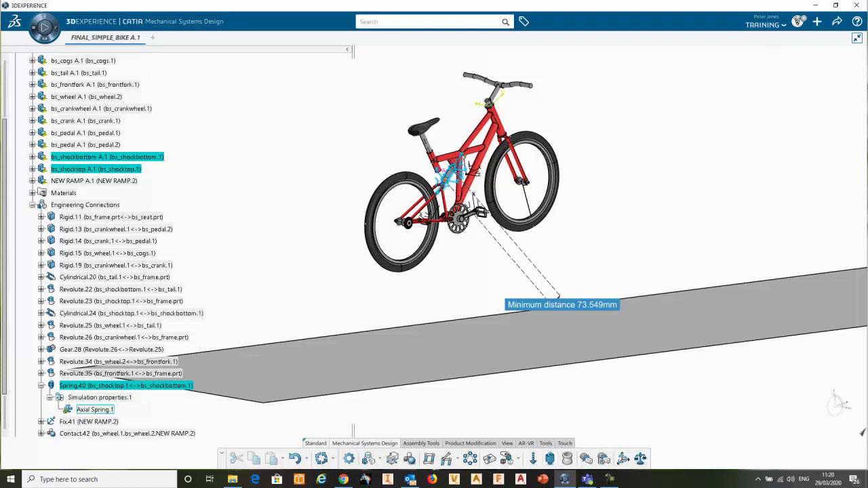
double_click(95, 409)
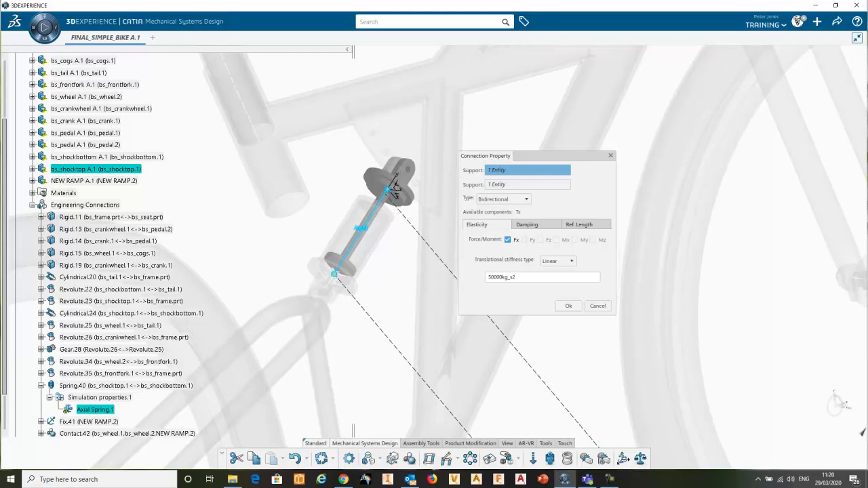
left_click(517, 185)
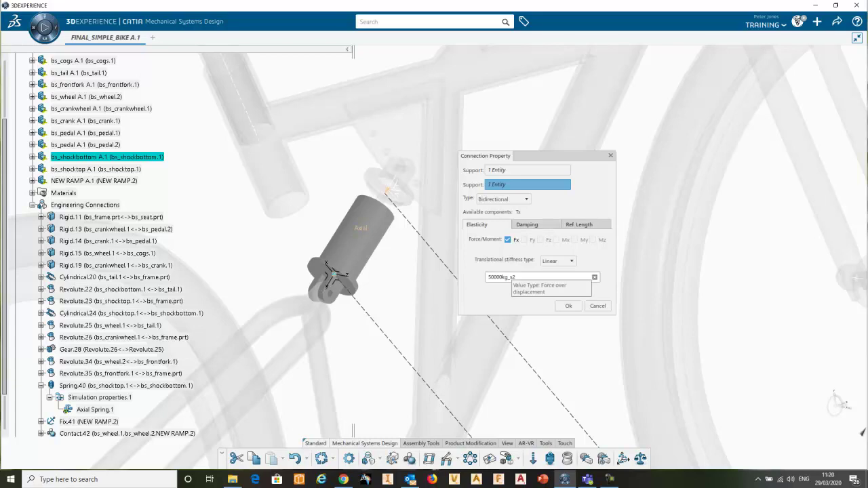
Step: Review the elasticity, damping and reference length of Axial Spring.1 and accept its connection properties
left_click(539, 226)
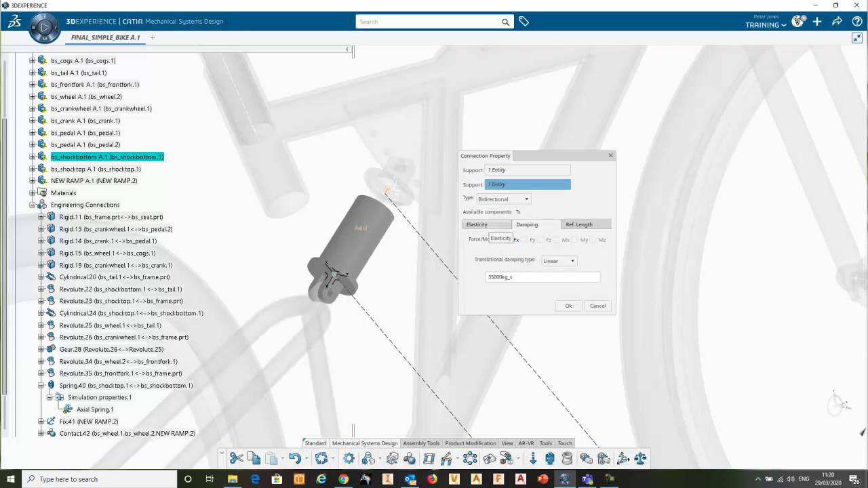
left_click(477, 225)
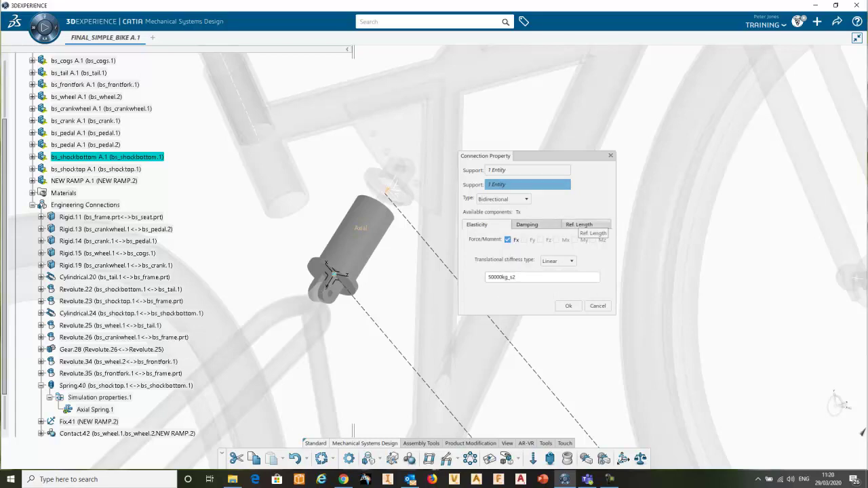
left_click(580, 225)
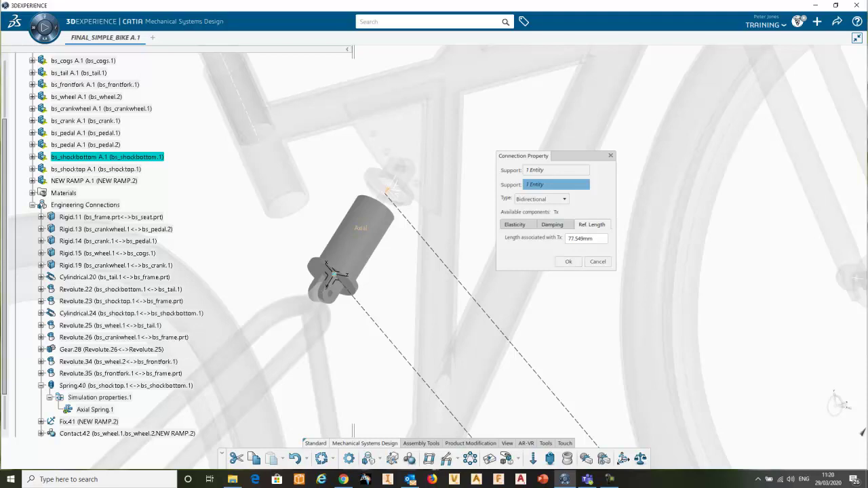
left_click(515, 225)
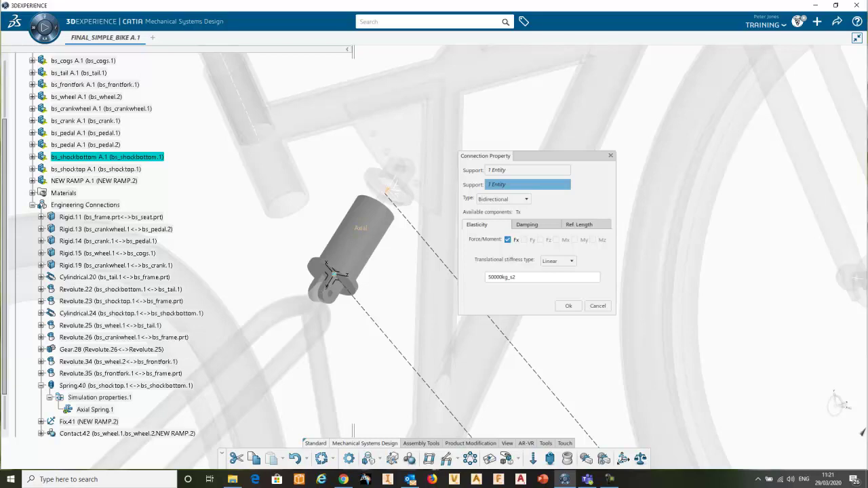
left_click(527, 225)
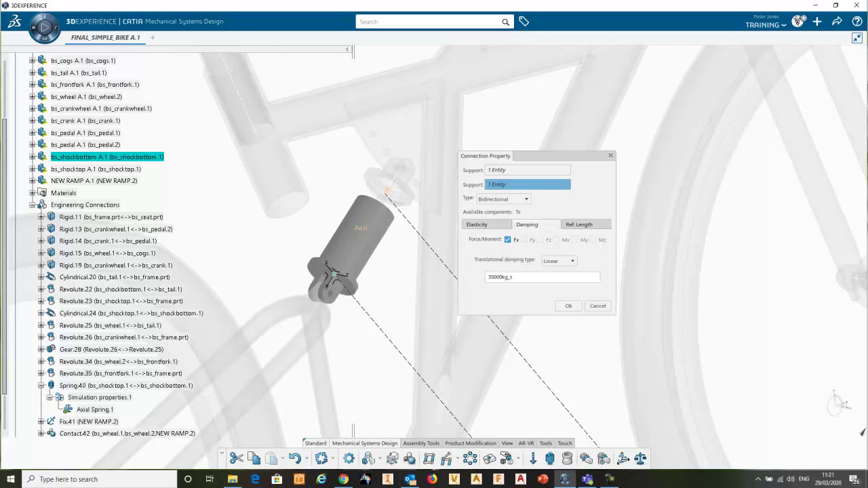
left_click(477, 225)
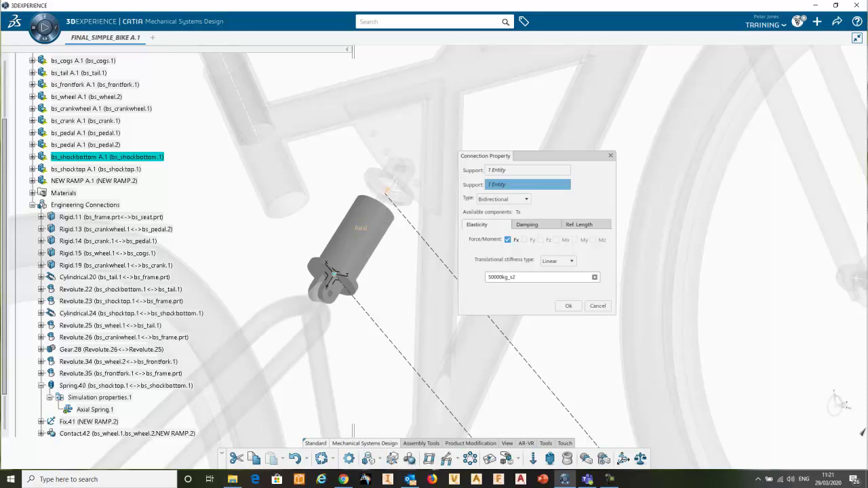
double_click(510, 278)
left_click(527, 225)
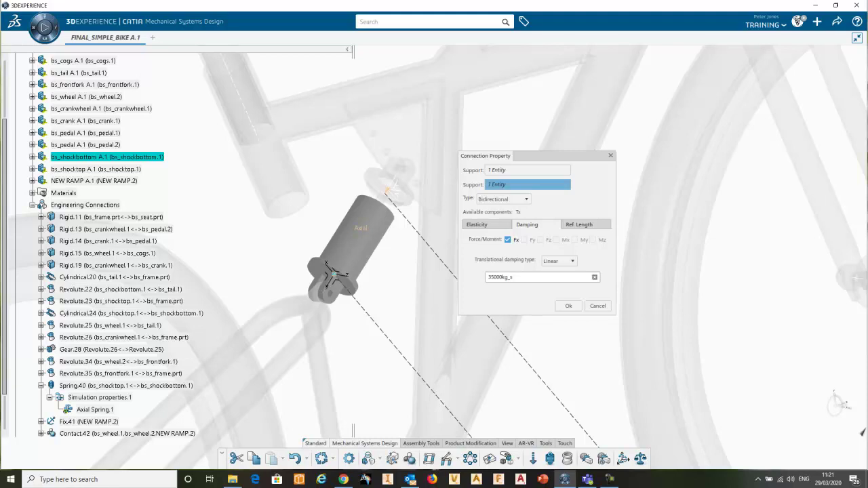
left_click(477, 224)
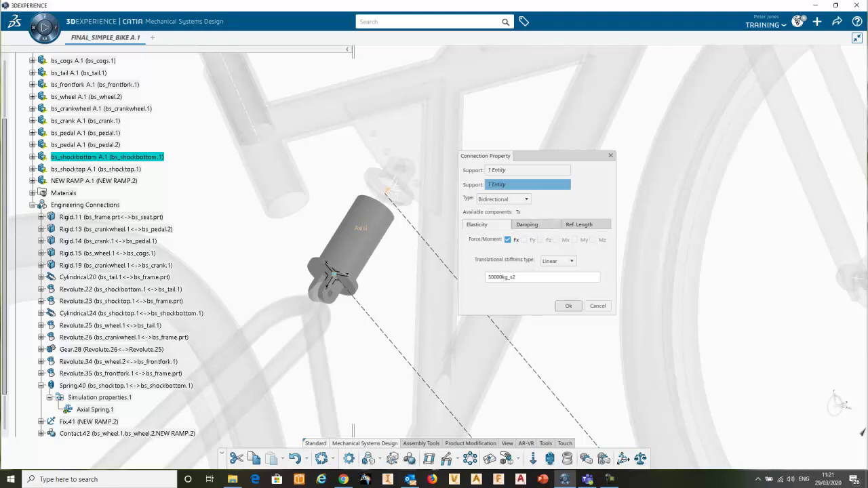
left_click(568, 306)
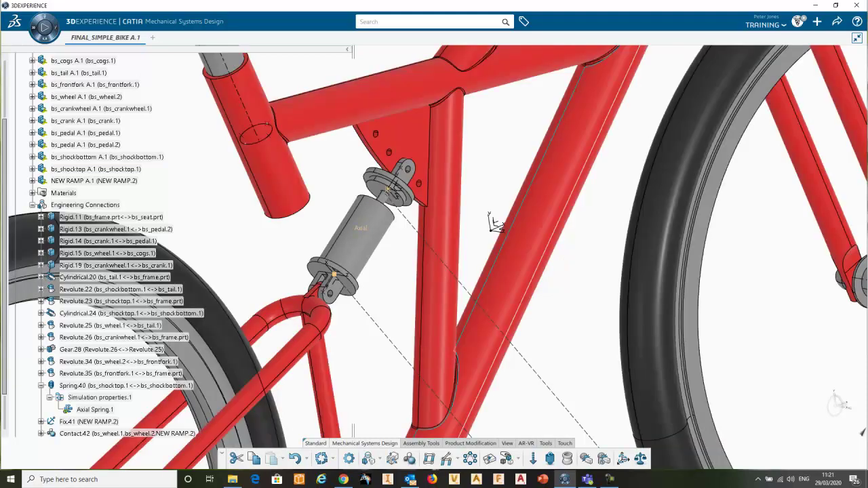
Step: Update the assembly and collapse Spring.40 in the tree
scroll(490, 219, "up", 2)
scroll(444, 238, "down", 3)
middle_click_drag(445, 237, 419, 216)
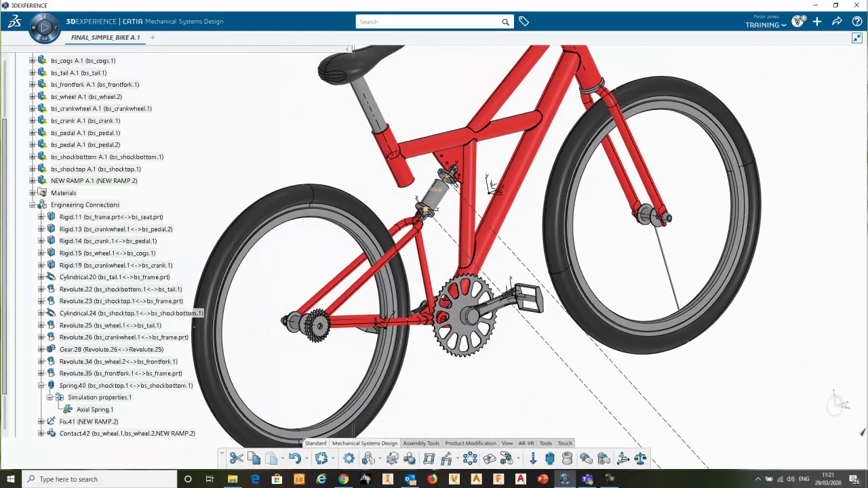
left_click(321, 458)
left_click(41, 386)
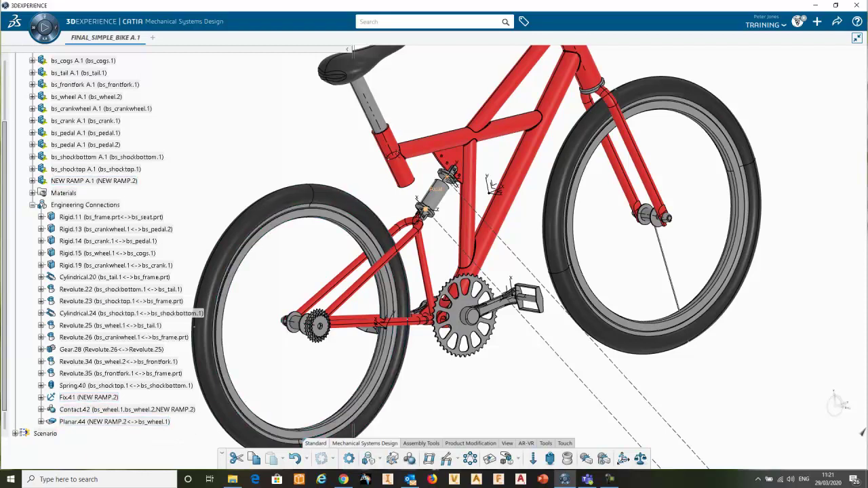
Step: Collapse the Engineering Connections, activate the Scenario and list its excitations
left_click(33, 205)
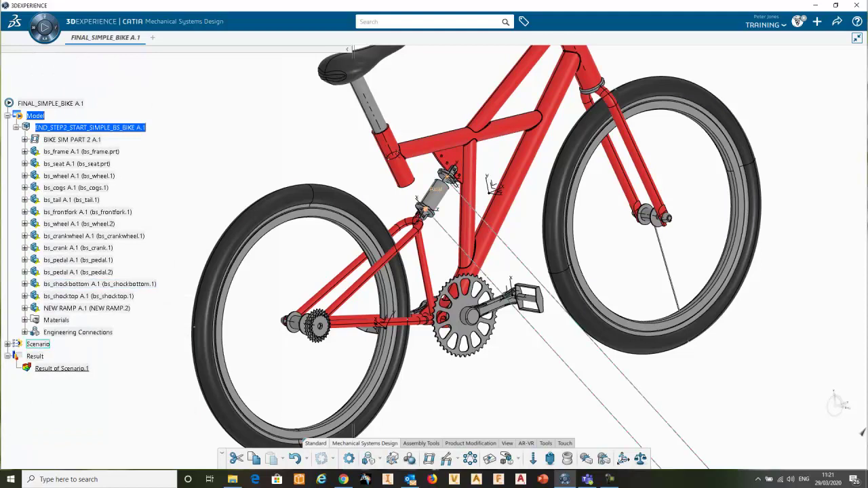
left_click(38, 344)
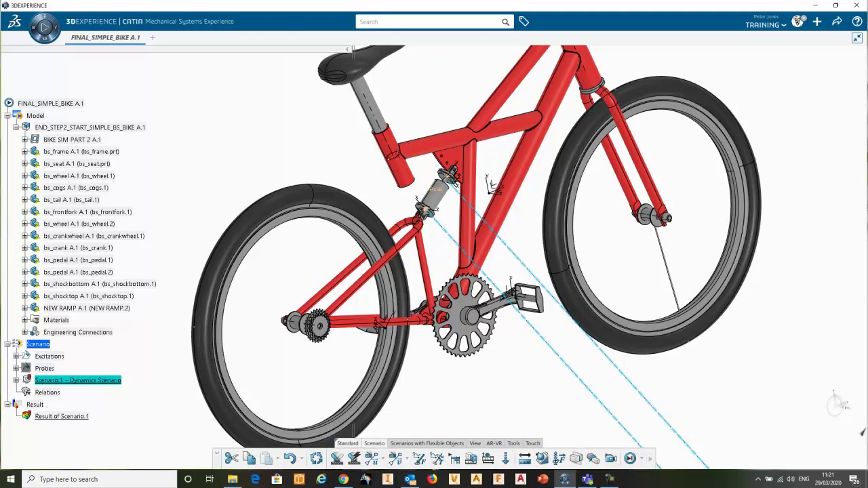
left_click(16, 356)
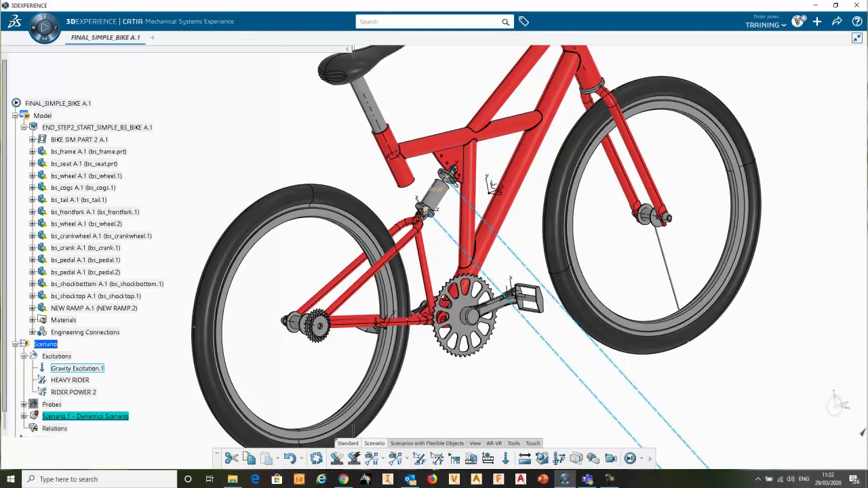
left_click(73, 369)
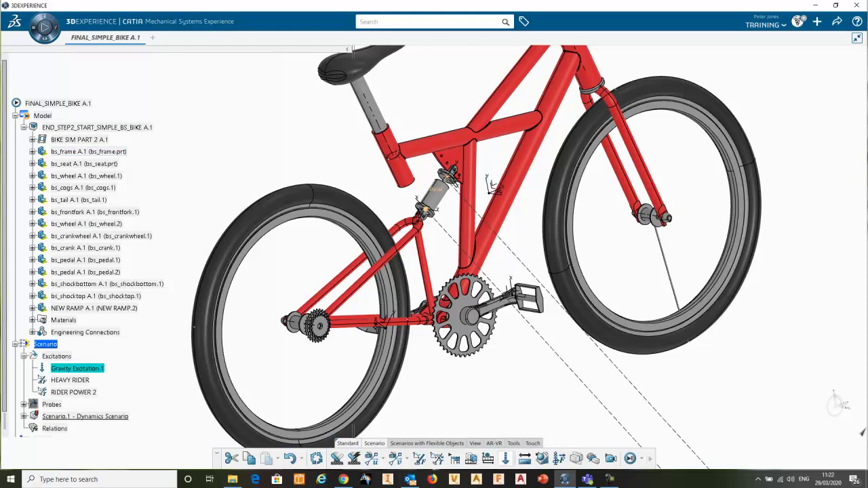
left_click(506, 458)
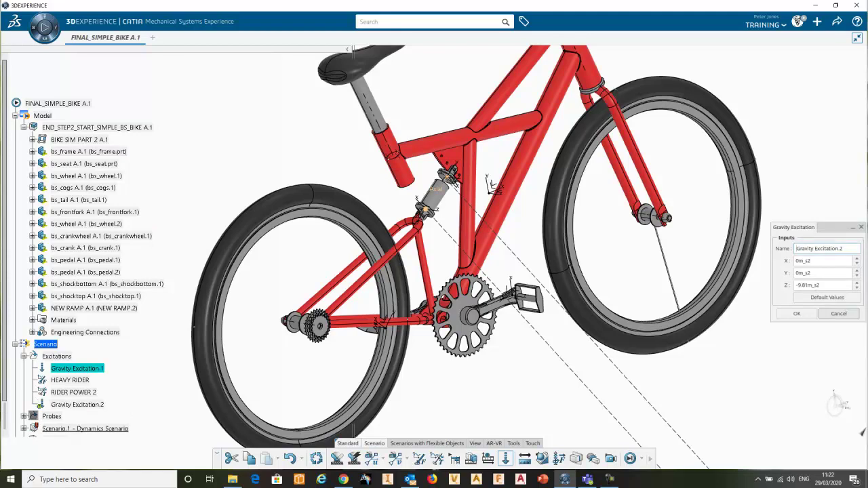
left_click(839, 313)
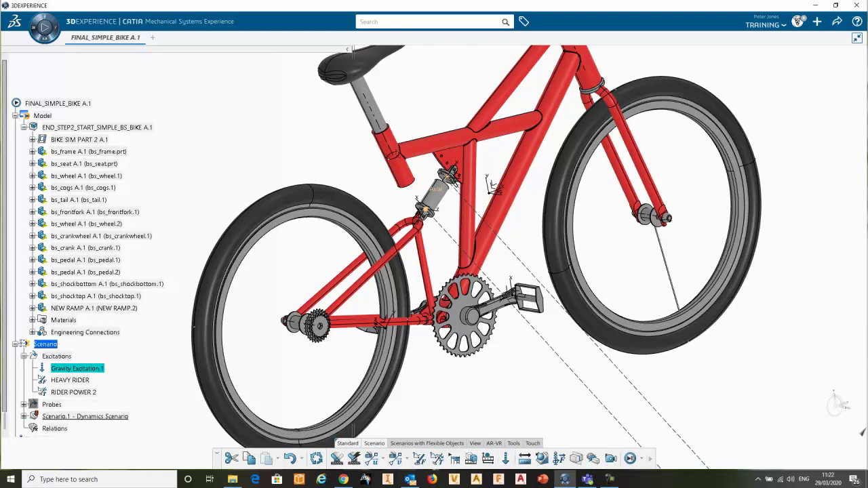
Step: Examine the X, Y and Z components of Gravity Excitation.1 and close its definition
double_click(77, 369)
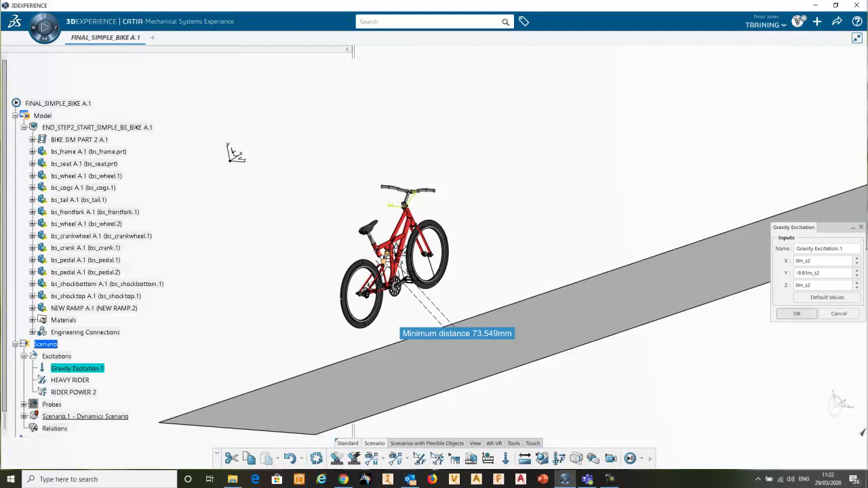
left_click(797, 314)
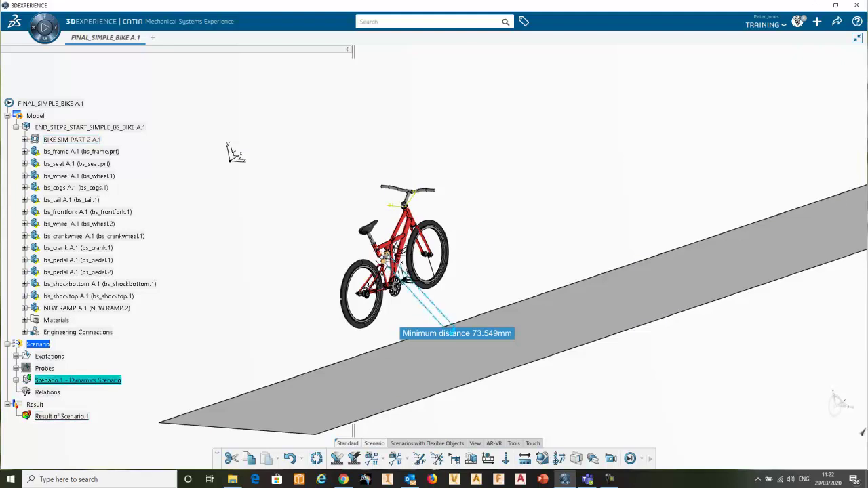
Step: Open Scenario.1 for editing and remove HEAVY RIDER and RIDER POWER 2 from its referenced excitations
double_click(78, 380)
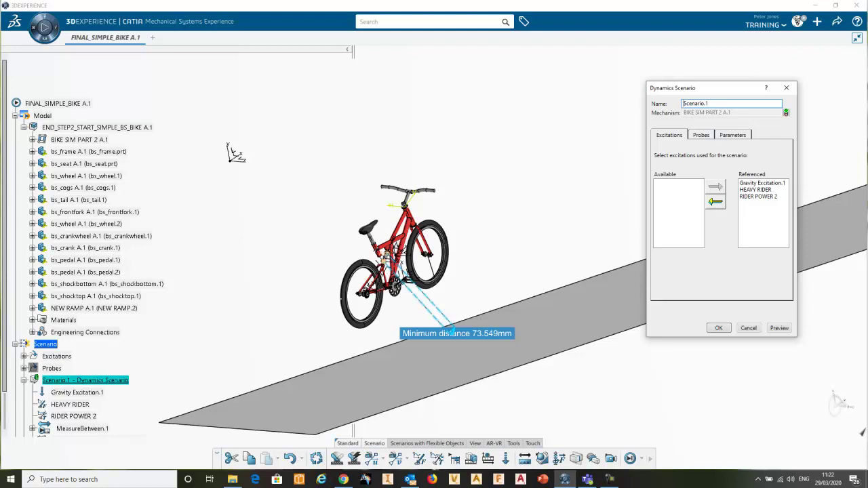
left_click(755, 190)
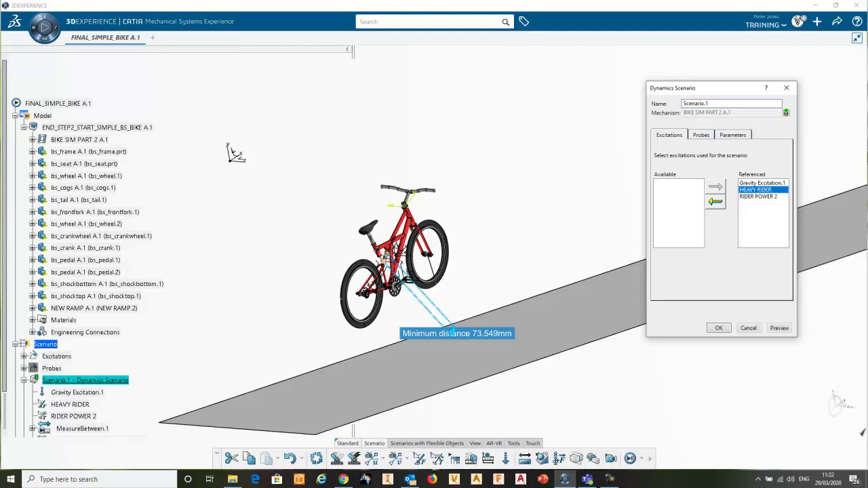
left_click(716, 201)
left_click(758, 189)
left_click(715, 202)
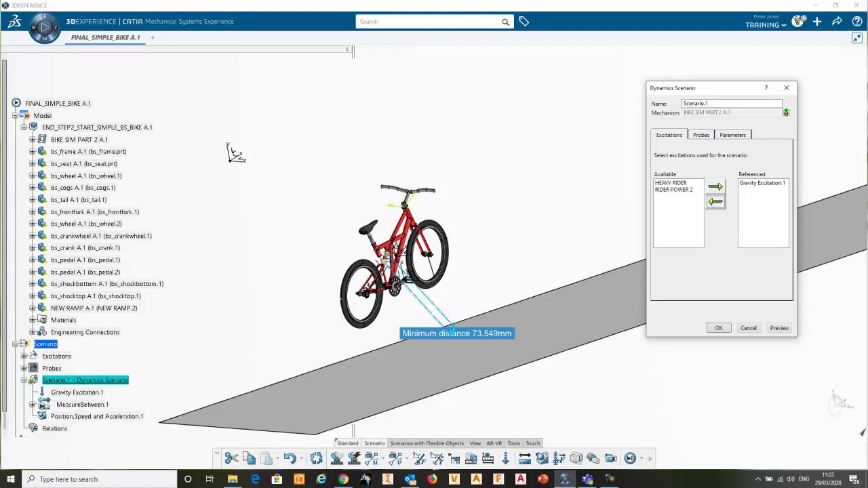
Step: Show the probes used by Scenario.1 and return HEAVY RIDER and RIDER POWER 2 to its referenced excitations
left_click(701, 134)
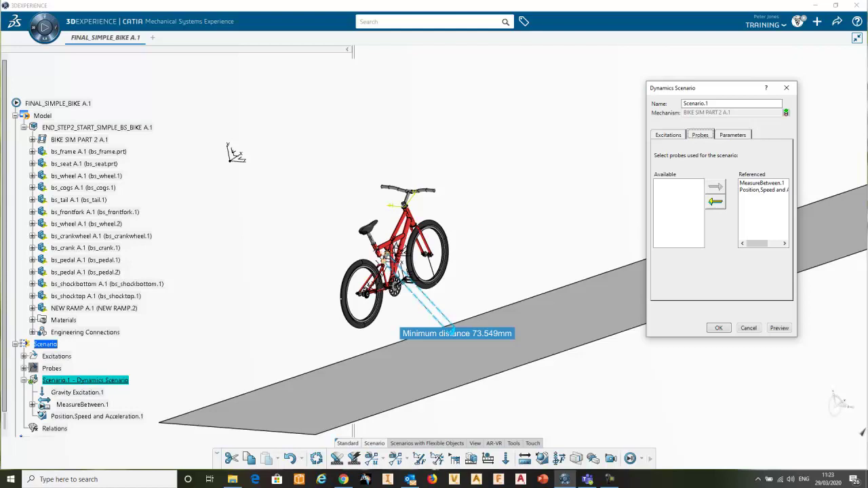
left_click(669, 135)
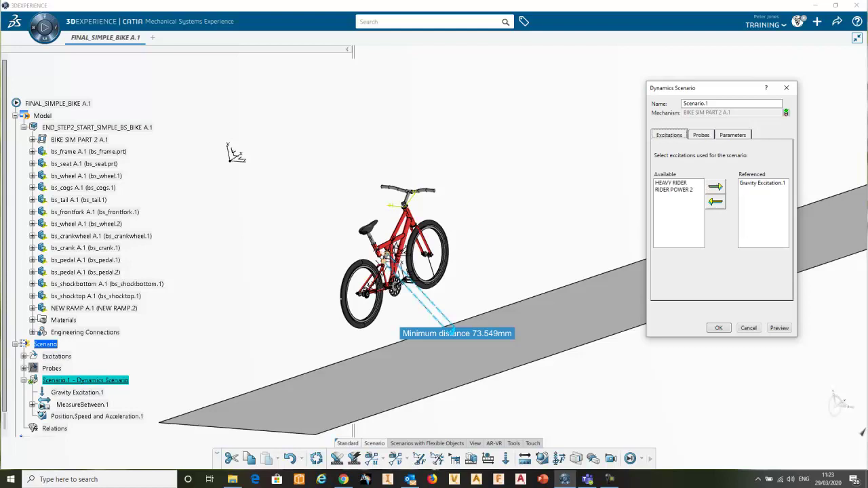
left_click(671, 183)
left_click(715, 187)
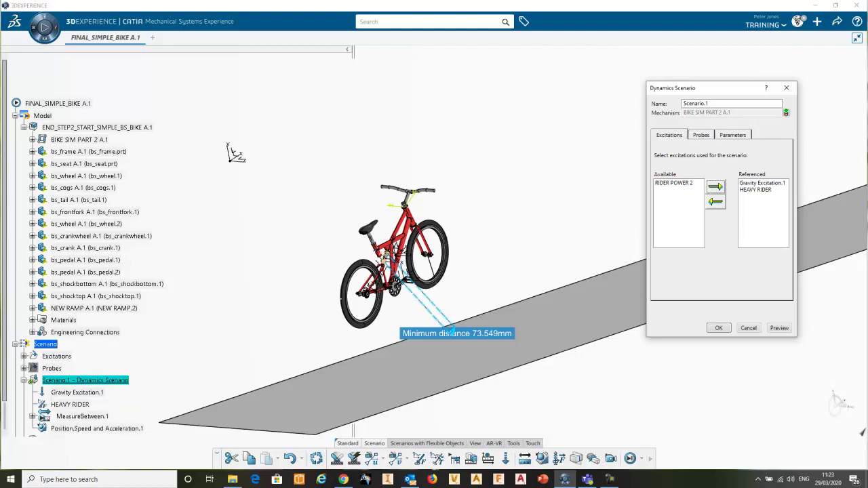
left_click(672, 183)
left_click(715, 187)
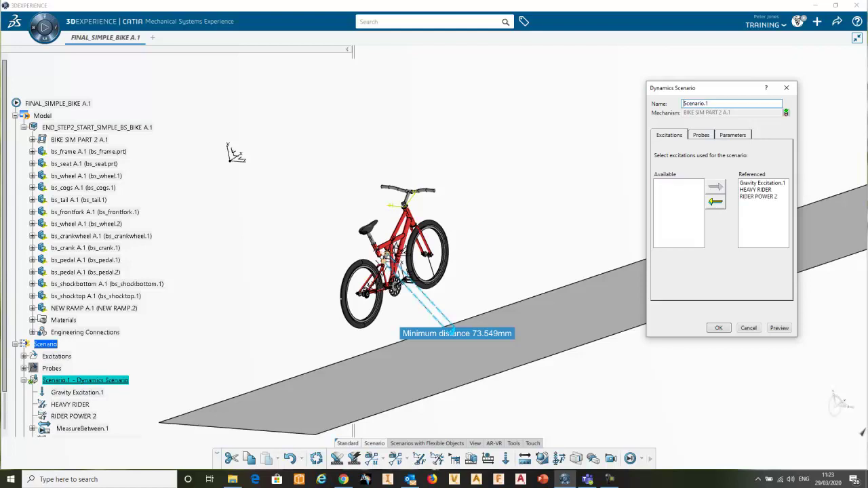
Step: Examine the simulation and solver parameters of Scenario.1 and accept the scenario definition
left_click(732, 135)
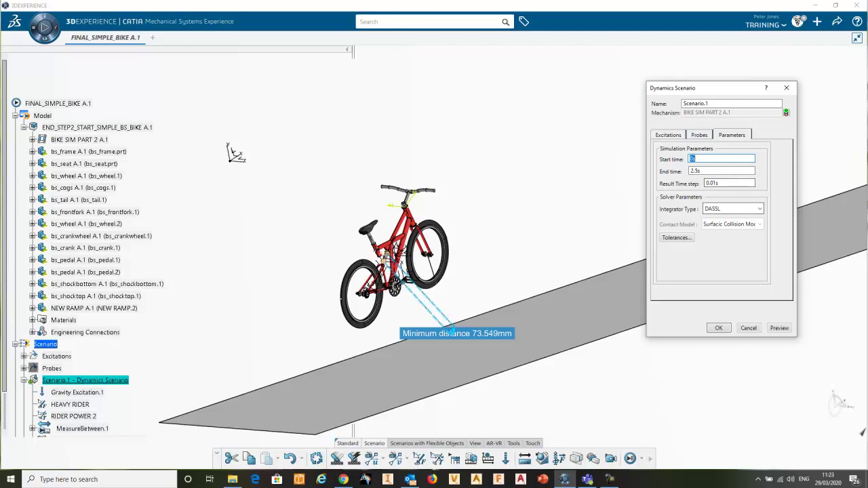
left_click(719, 328)
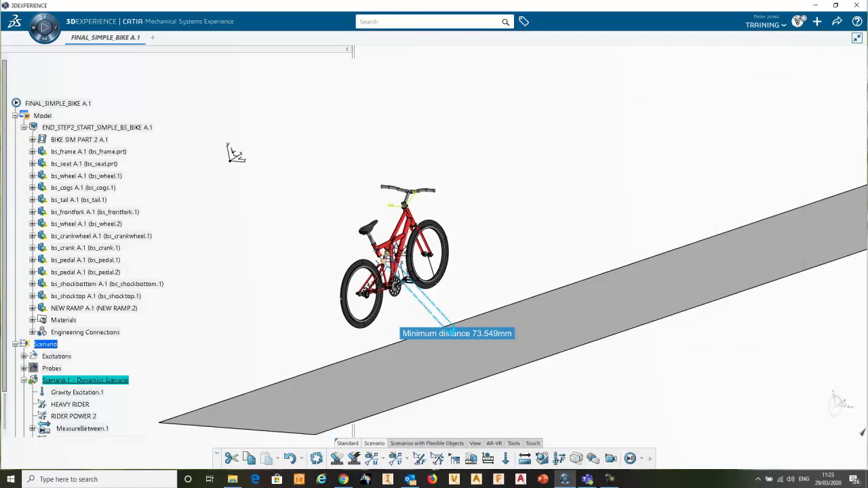
Step: Update the scenario and run a preview of it without computing results
left_click(316, 459)
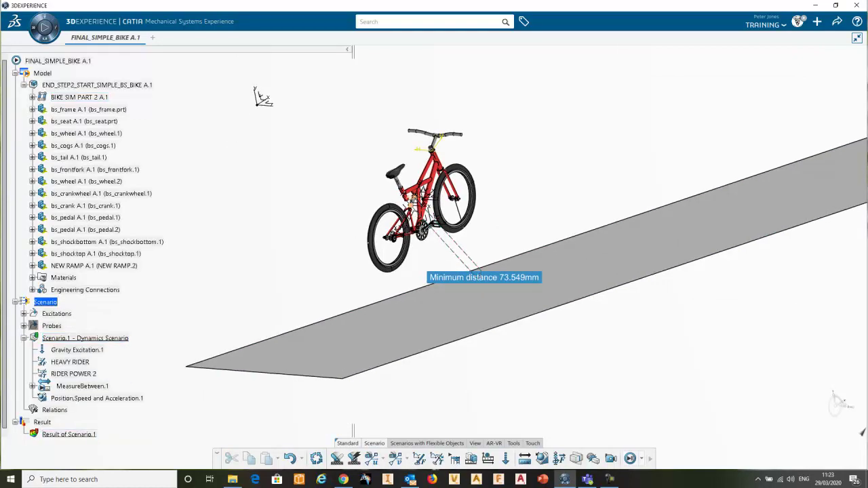
left_click(641, 458)
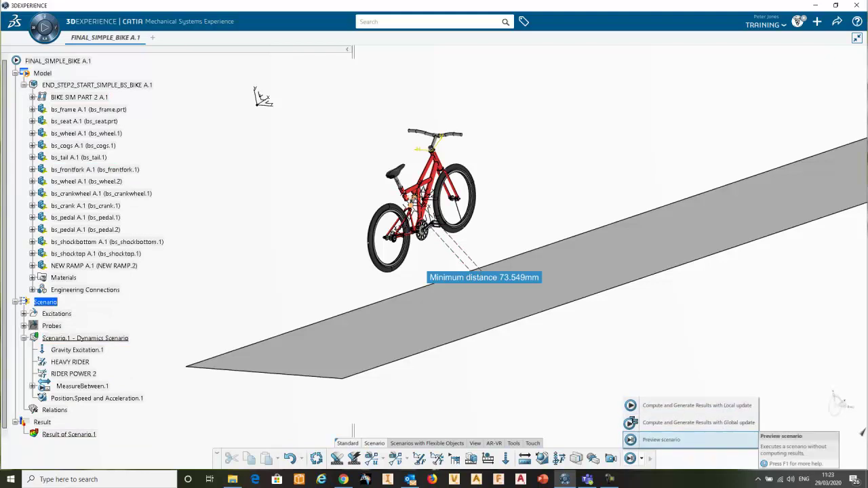
left_click(661, 440)
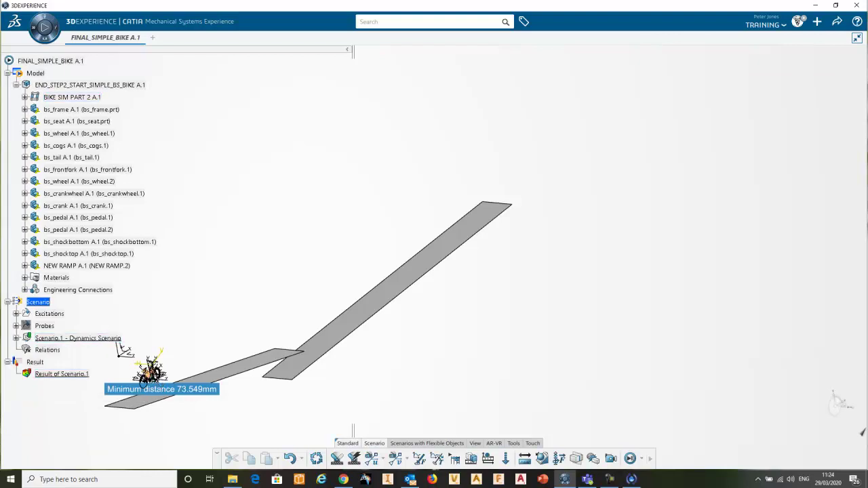
Step: Examine the HEAVY RIDER force law excitation and its direction on the bike frame, and close its definition
left_click(16, 314)
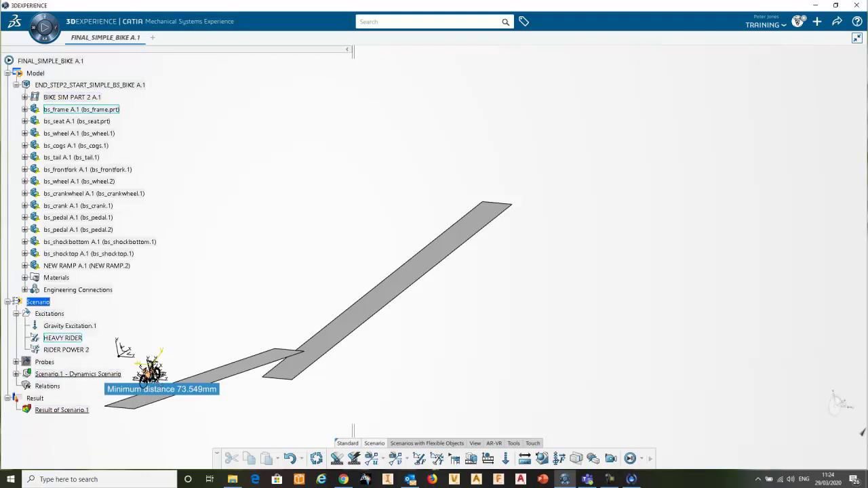
middle_click_drag(363, 310, 597, 78)
middle_click_drag(227, 332, 522, 295)
middle_click_drag(521, 294, 521, 190, "ctrl")
middle_click_drag(707, 297, 476, 300)
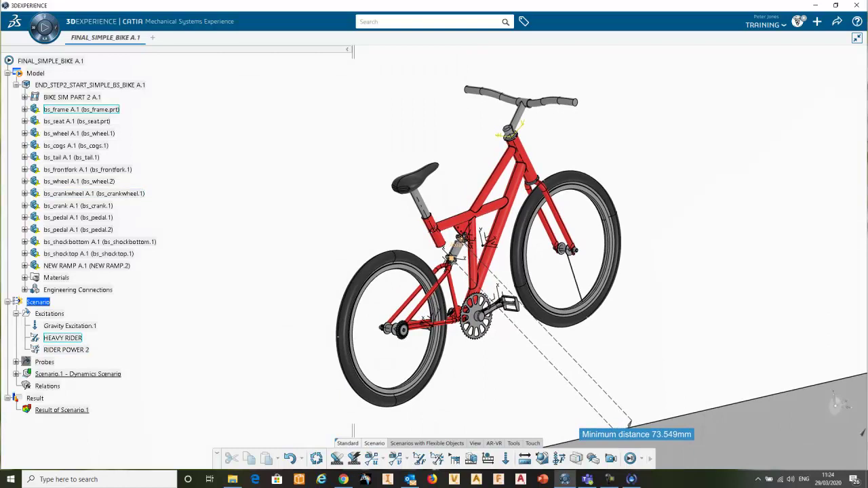
double_click(62, 338)
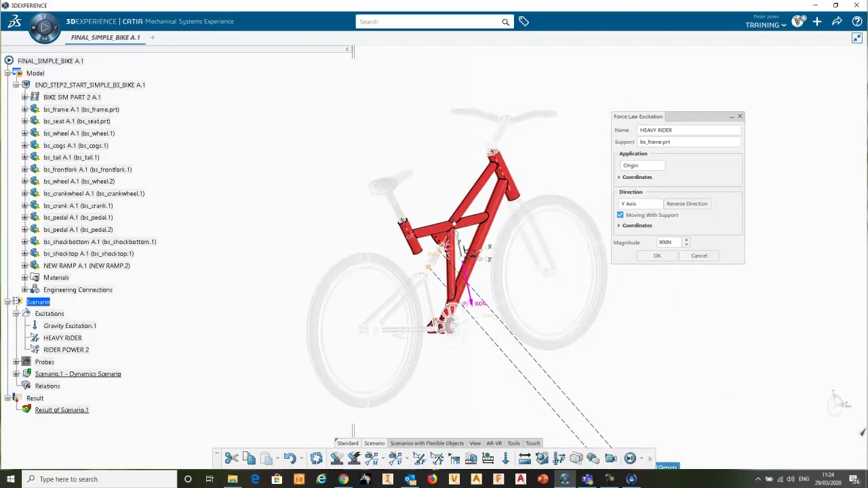
middle_click_drag(466, 305, 442, 260)
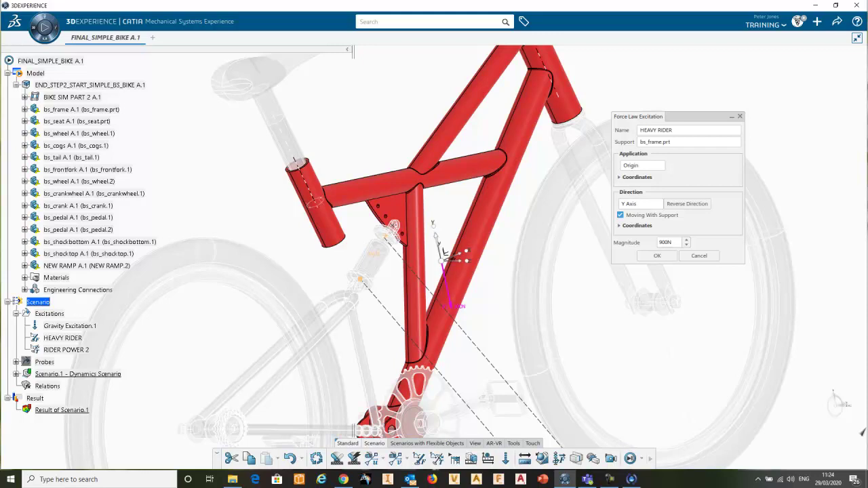
middle_click_drag(448, 291, 445, 266)
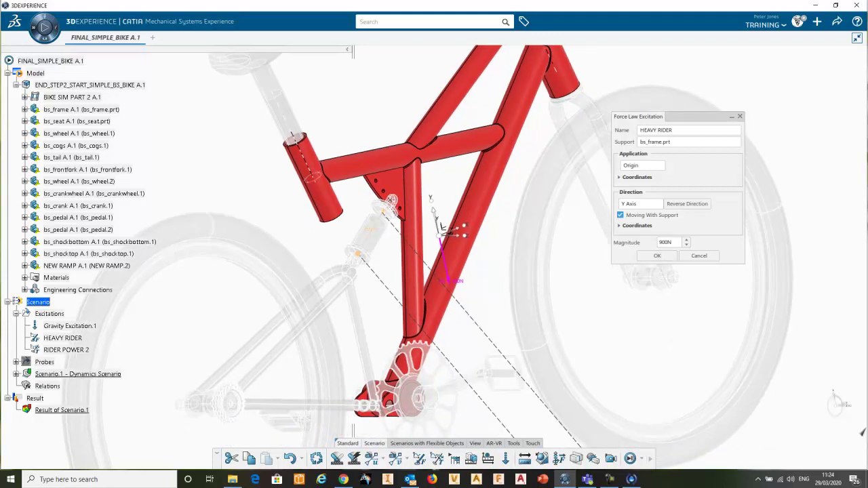
mouse_move(445, 266)
middle_mouse_down()
mouse_move(451, 246)
mouse_move(452, 265)
middle_mouse_up()
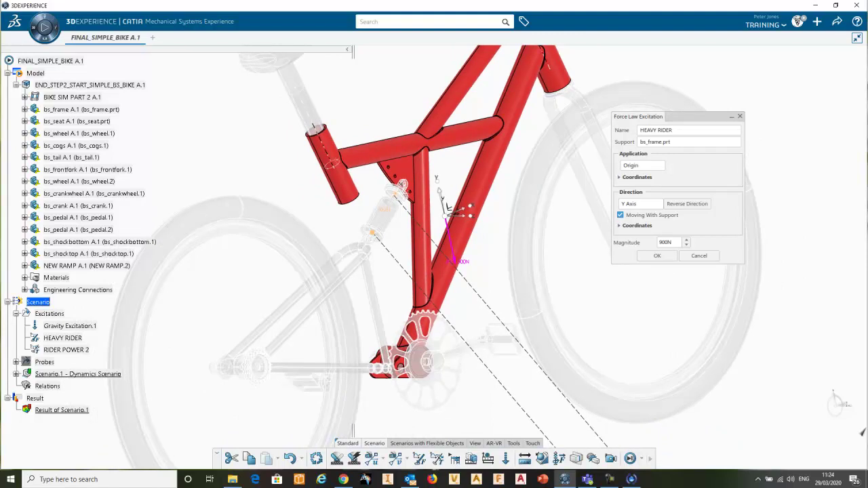
left_click(657, 256)
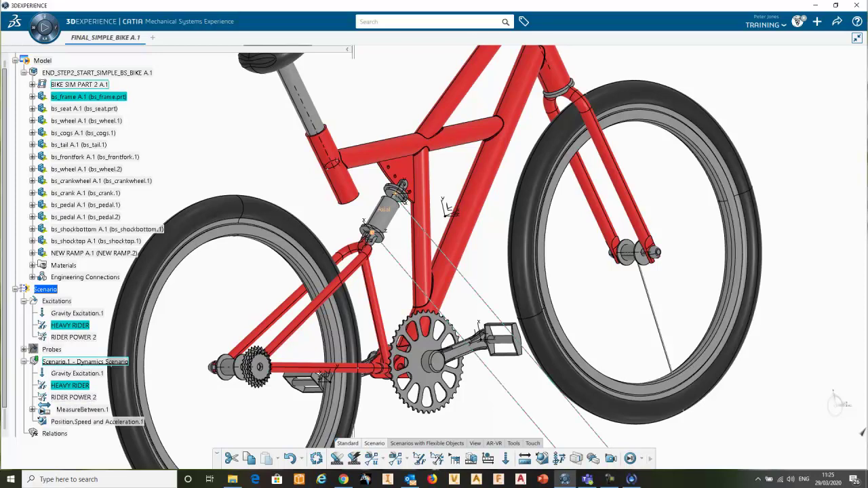
Step: Take HEAVY RIDER out of Scenario.1's referenced excitations, put it back and accept the scenario definition
double_click(85, 362)
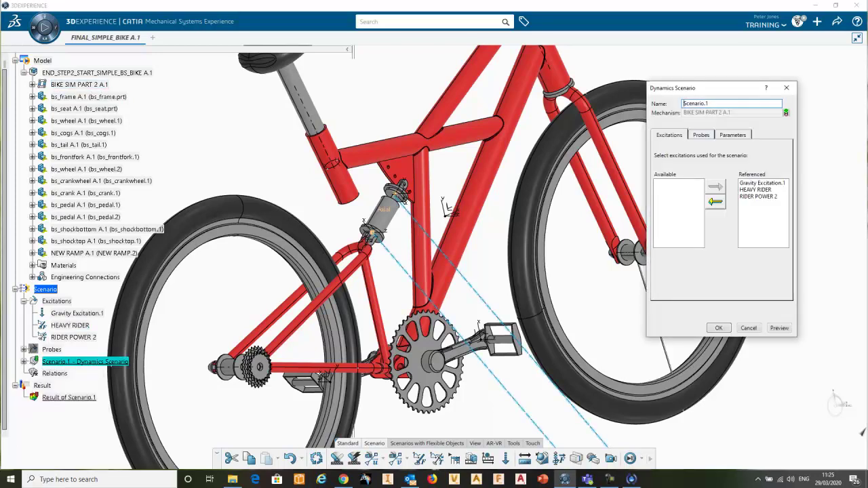
left_click(756, 190)
left_click(716, 202)
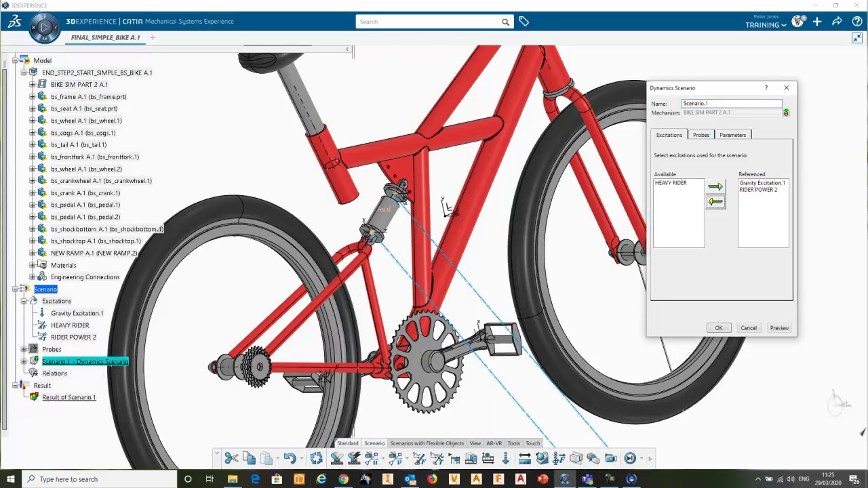
left_click(672, 184)
left_click(716, 187)
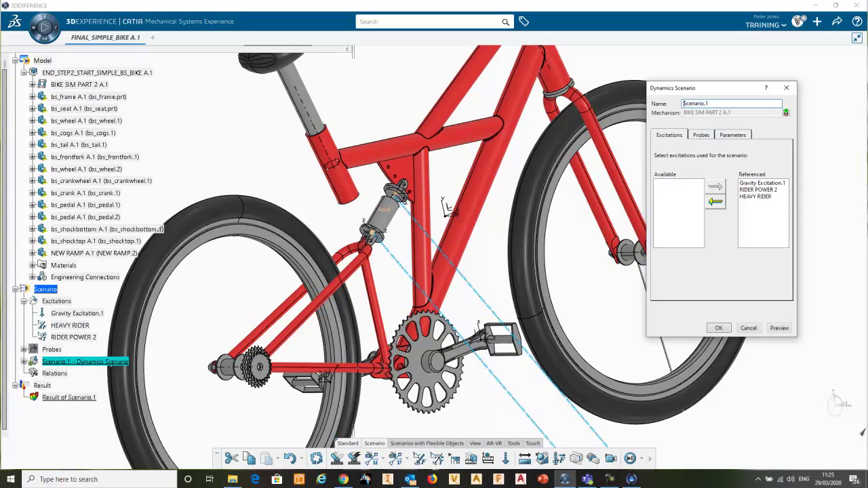
left_click(719, 327)
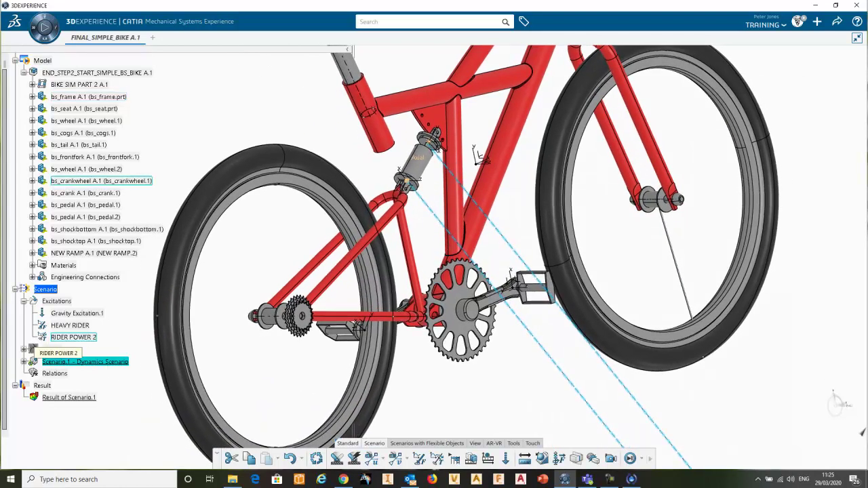
Step: Examine the RIDER POWER 2 torque on the crankwheel, flip its direction and back, and close its definition
double_click(72, 337)
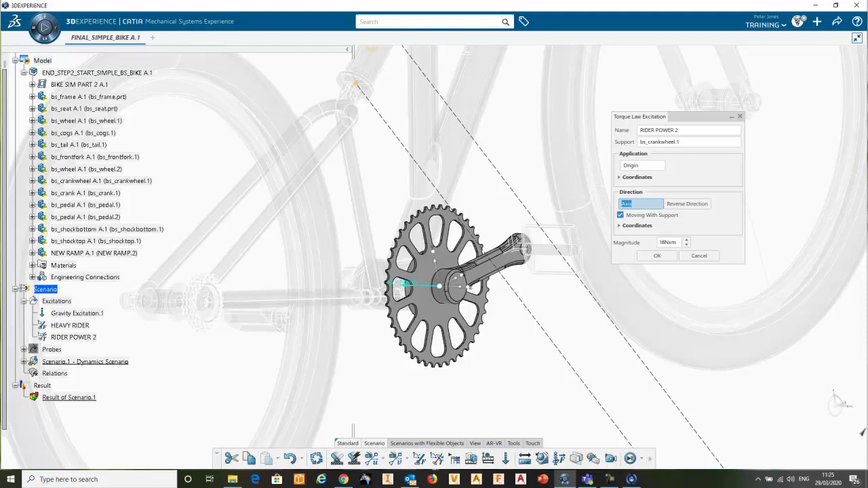
left_click(687, 204)
left_click(687, 204)
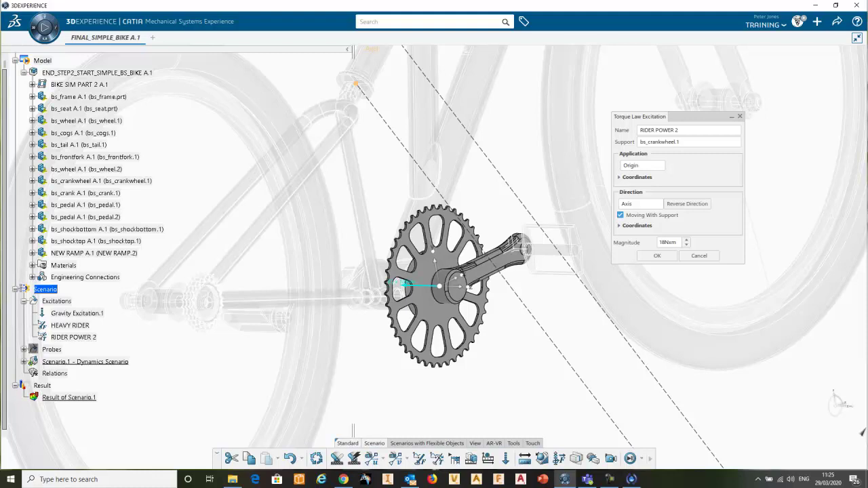
scroll(449, 239, "down", 3)
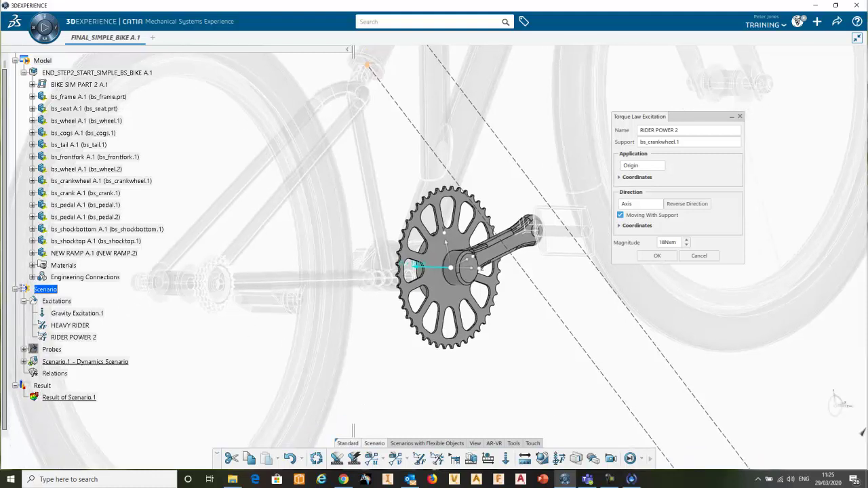
scroll(449, 240, "down", 5)
middle_click_drag(449, 239, 347, 263)
scroll(407, 238, "up", 3)
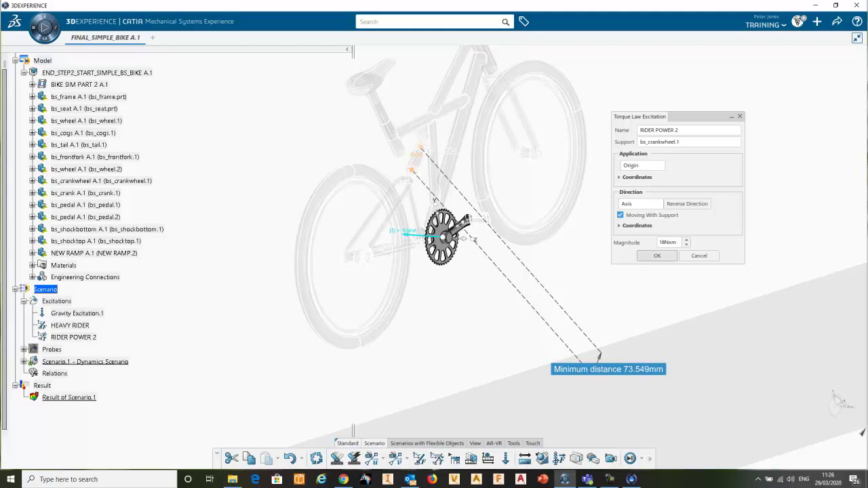
left_click(657, 256)
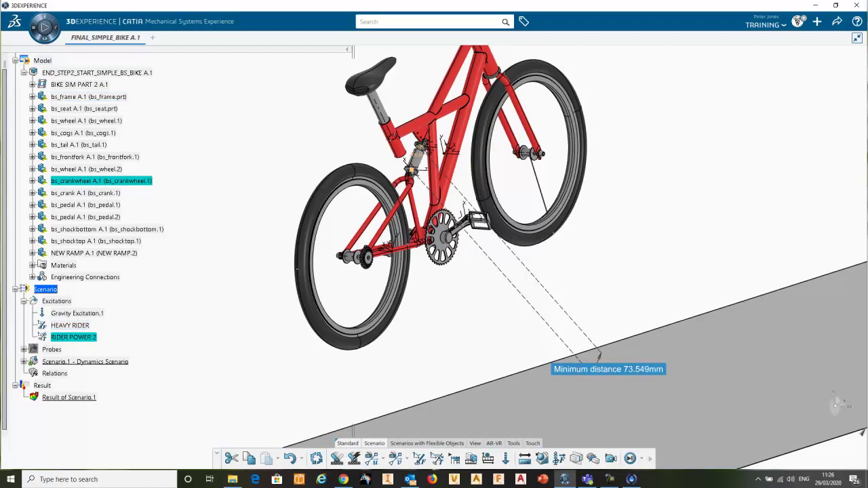
Step: Remove HEAVY RIDER from Scenario.1's referenced excitations and simulate the bike without that force, stopping the run during playback
double_click(85, 362)
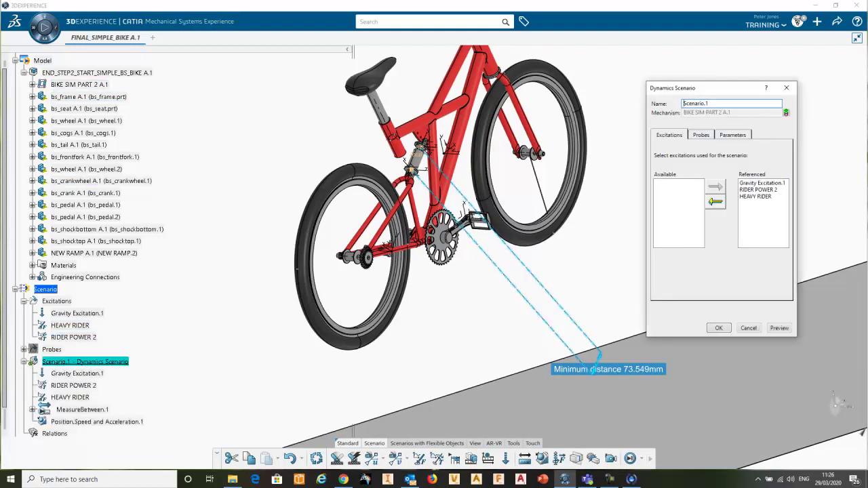
left_click(758, 190)
left_click(756, 196)
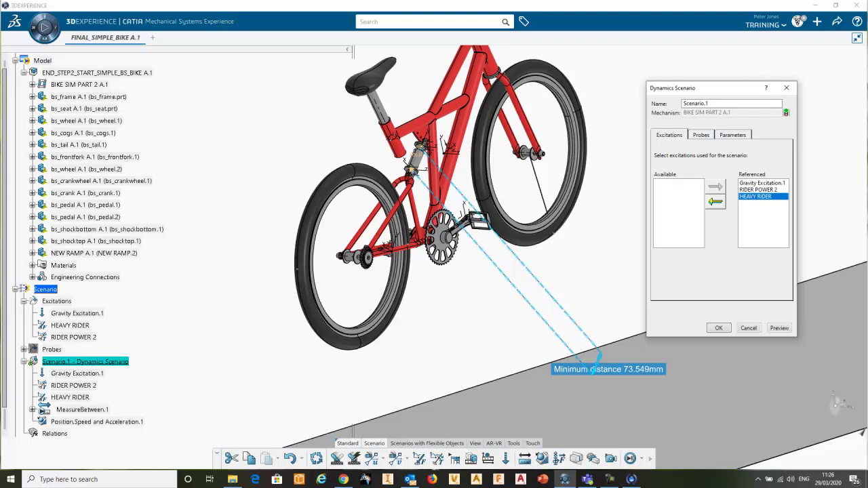
left_click(715, 201)
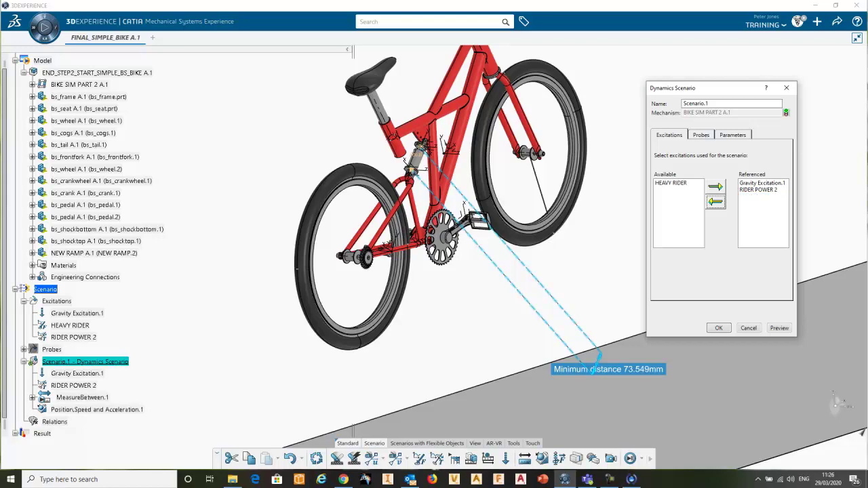
left_click(719, 328)
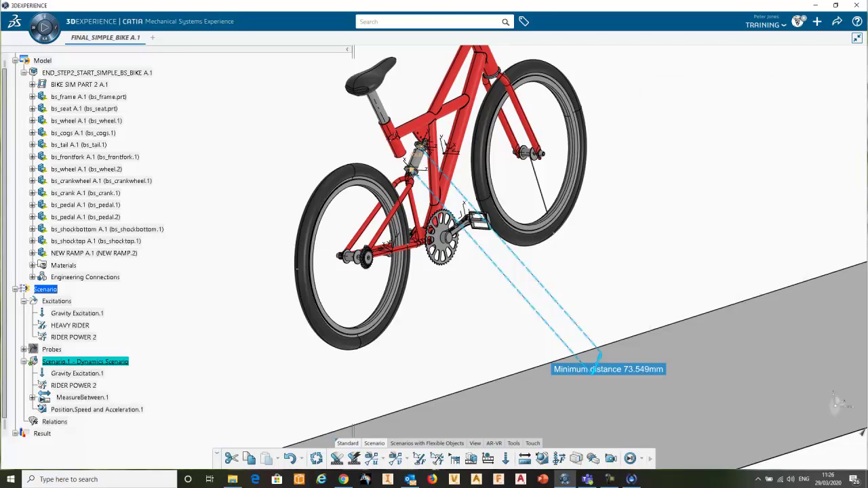
left_click(316, 459)
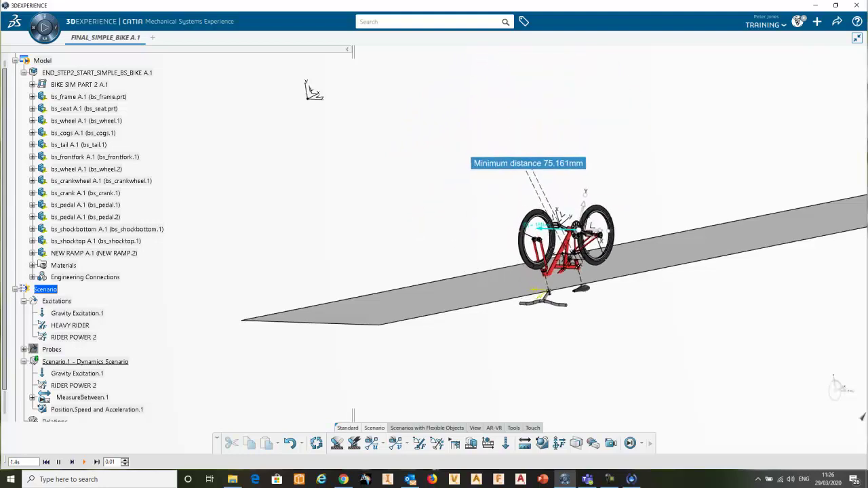
key("Escape")
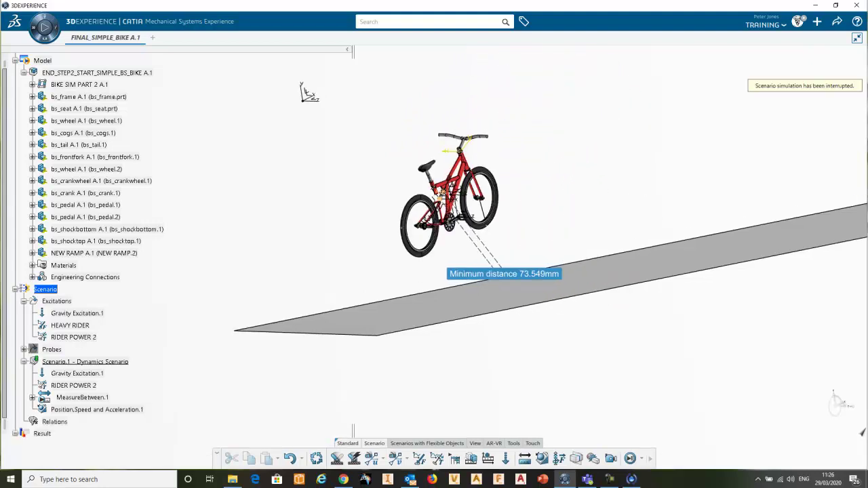
Step: Return HEAVY RIDER to Scenario.1's referenced excitations and accept the scenario definition
double_click(85, 361)
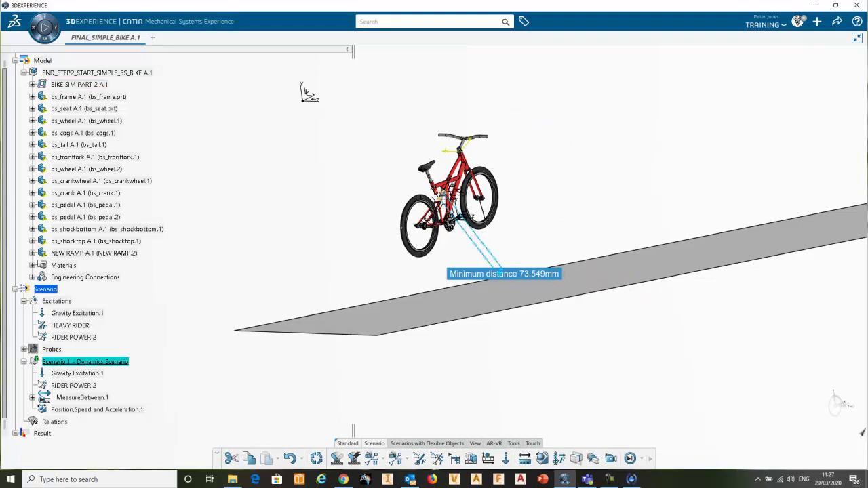
left_click(671, 183)
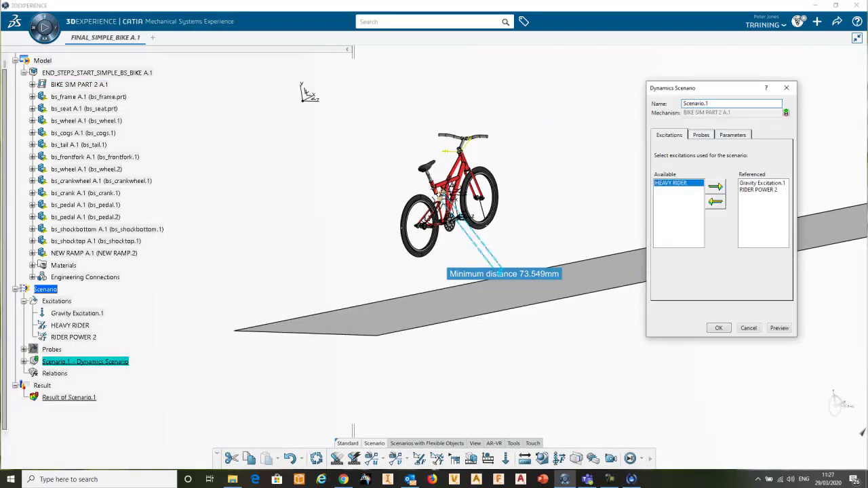
left_click(716, 186)
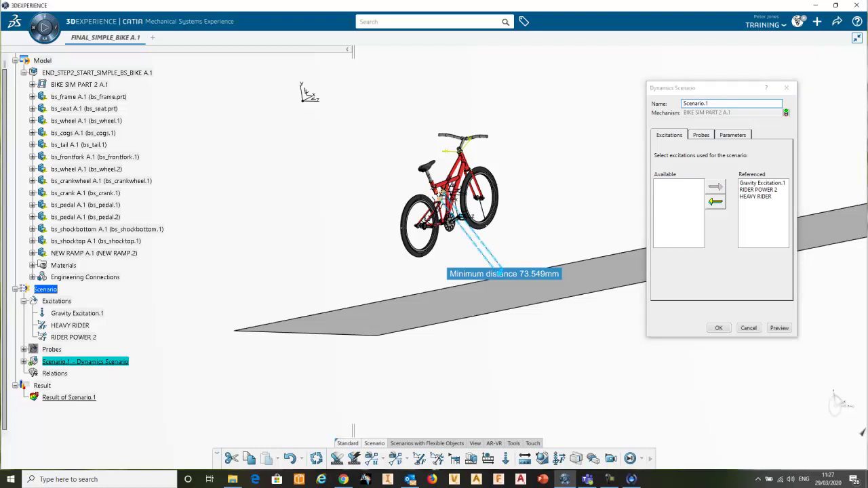
scroll(489, 173, "up", 3)
left_click(719, 328)
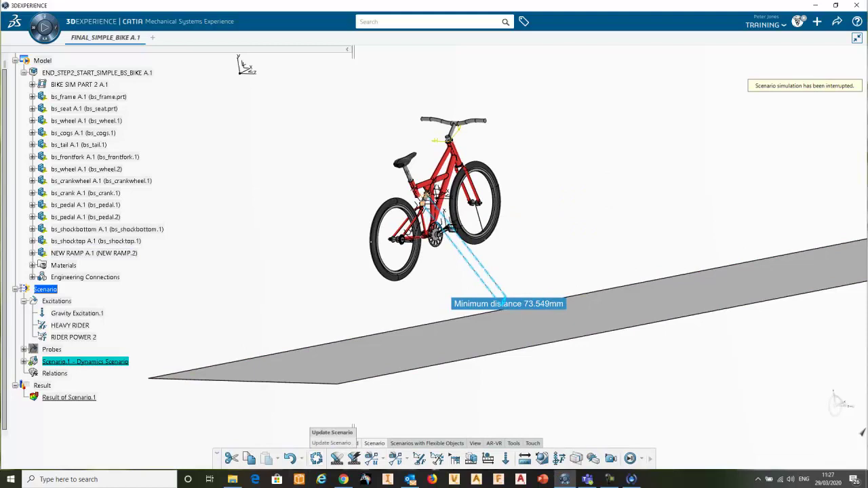
Step: Run the scenario simulation with all three excitations, watch the bike travel over the ramps and stop the run
middle_click_drag(434, 353, 448, 373)
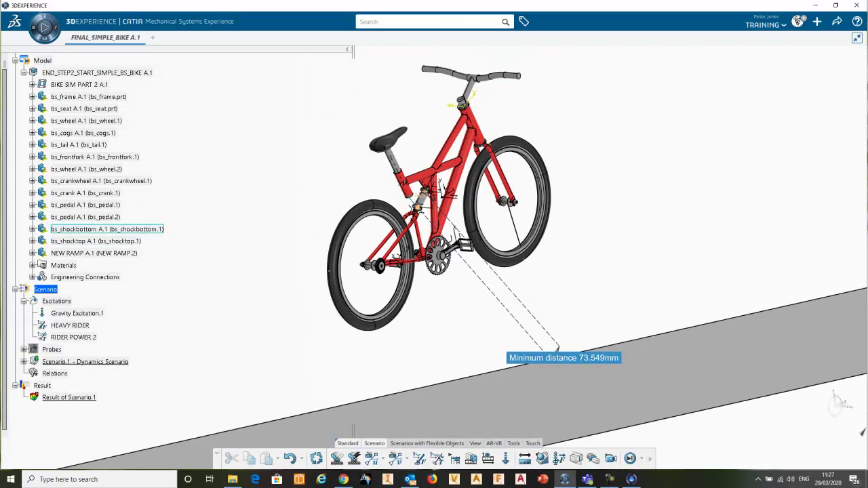
middle_click_drag(416, 238, 408, 286)
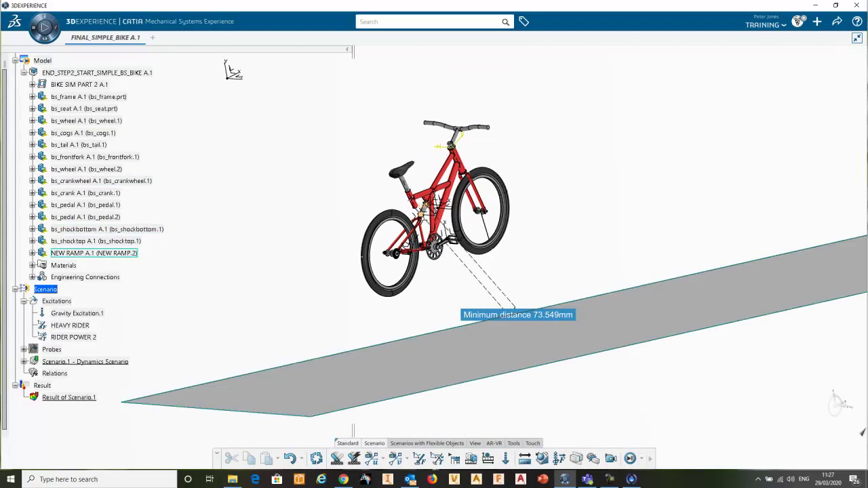
middle_click_drag(461, 349, 359, 370)
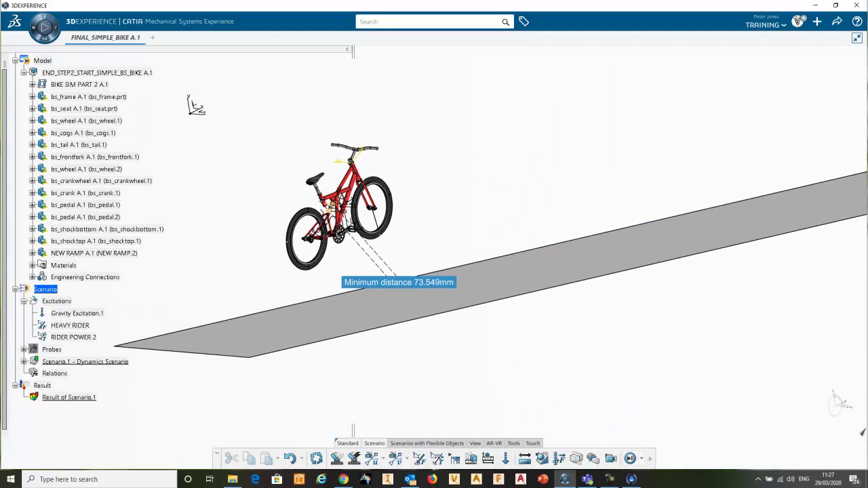
left_click(630, 459)
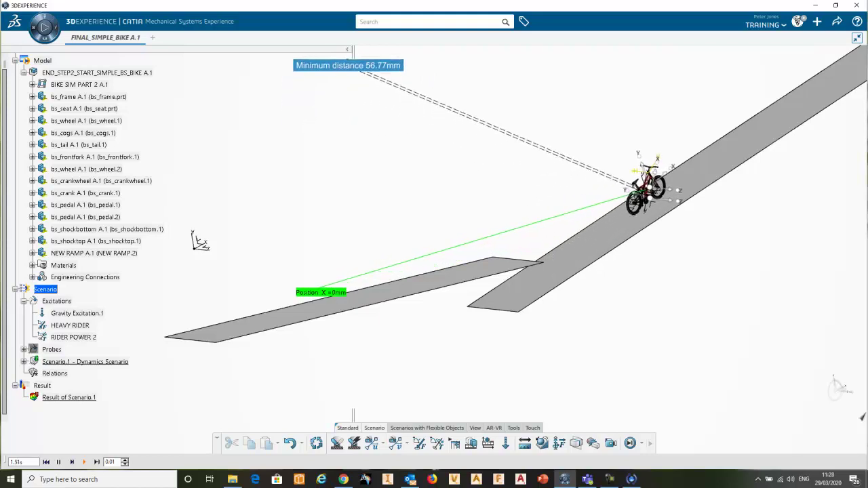
key("Escape")
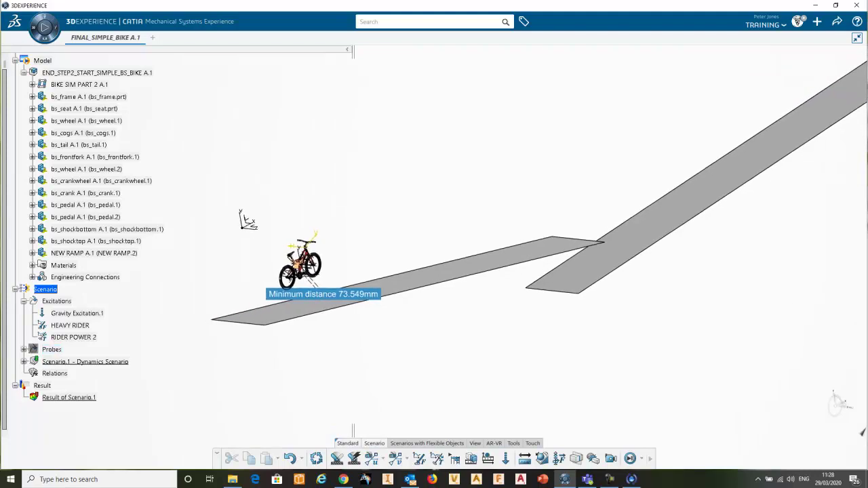
Step: Review the MeasureBetween.1 probe's definition and its two selected shock absorber planes on the bike, and accept it
left_click(23, 349)
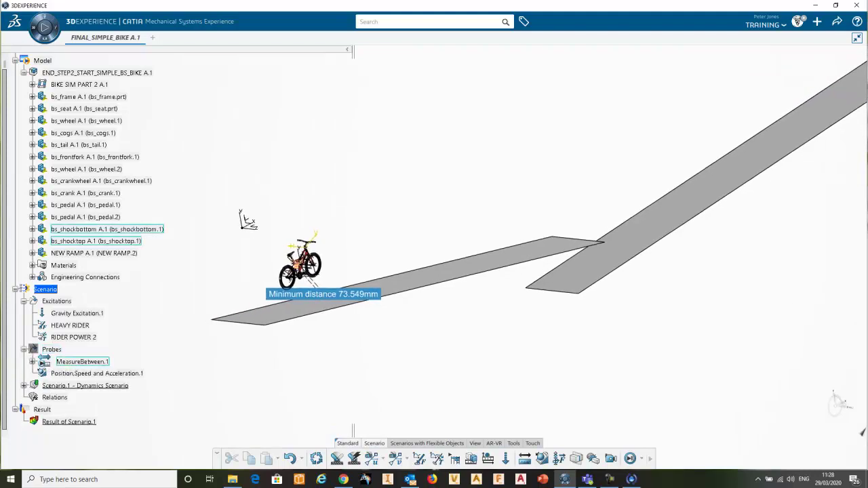
middle_click_drag(285, 353, 507, 202)
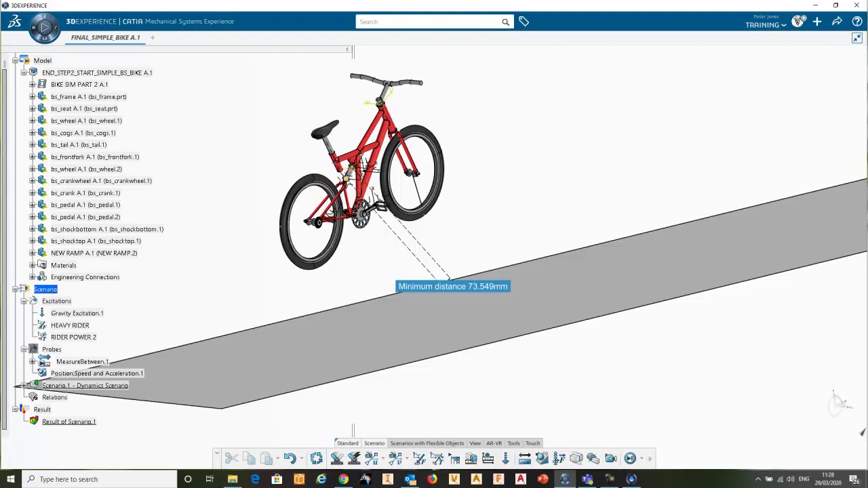
double_click(83, 362)
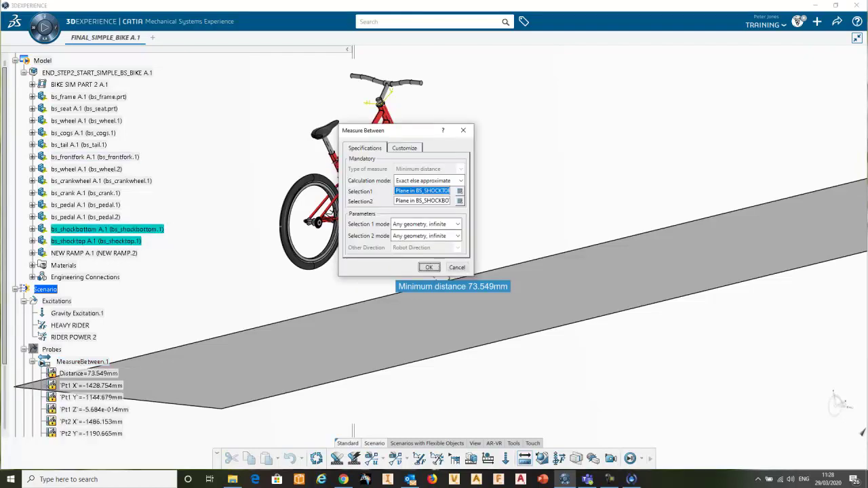
left_click_drag(400, 131, 572, 141)
middle_click_drag(352, 169, 380, 133)
middle_click_drag(322, 156, 464, 228)
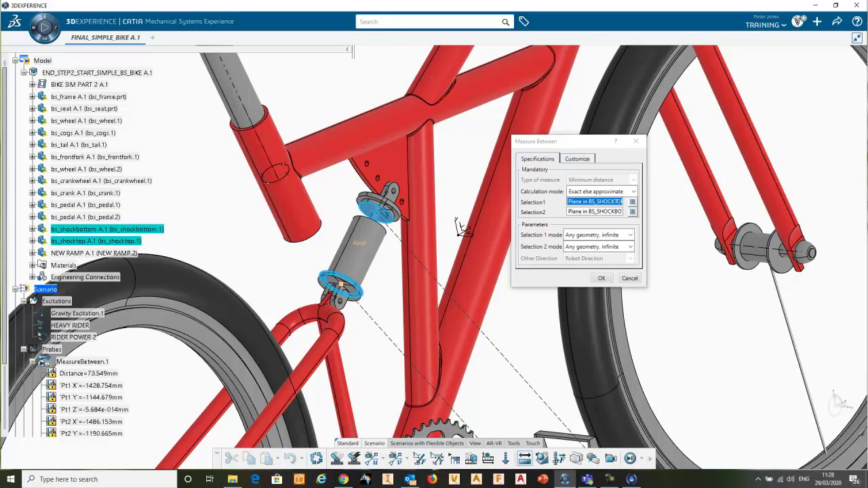
middle_click_drag(435, 298, 351, 361)
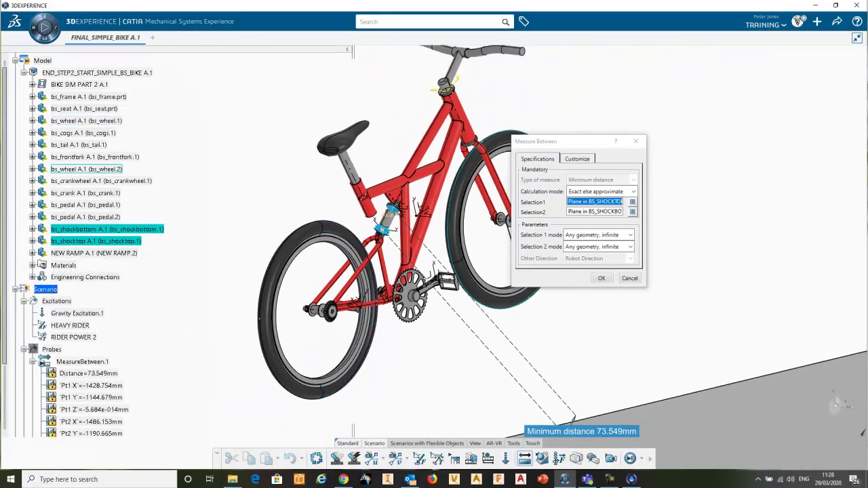
left_click(601, 278)
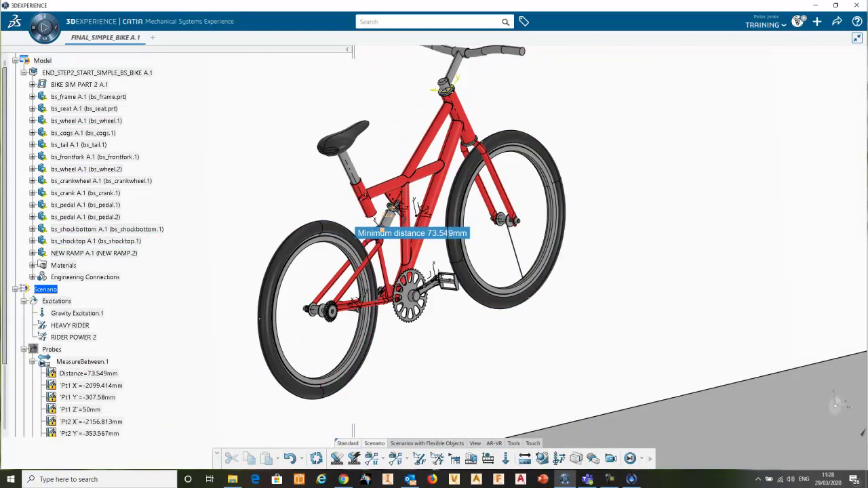
Step: Review the Position,Speed and Acceleration.1 probe's support point, reference product and projection axis, and accept its definition
left_click(24, 350)
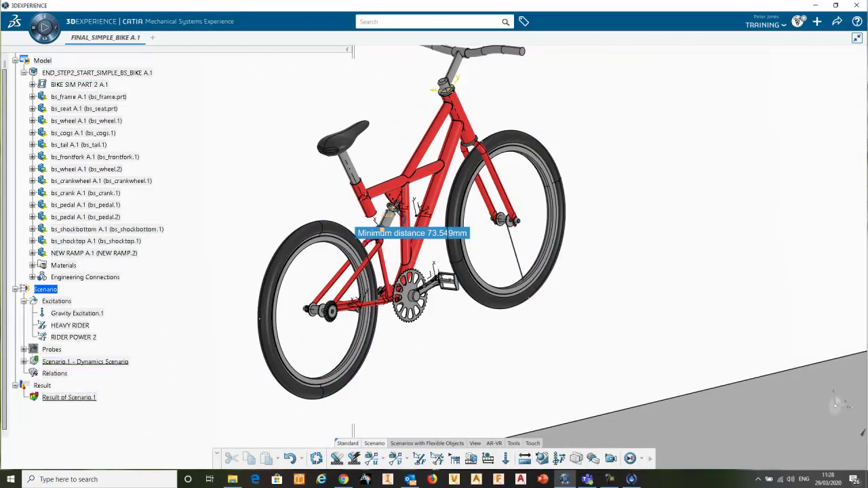
left_click(24, 349)
left_click(32, 313)
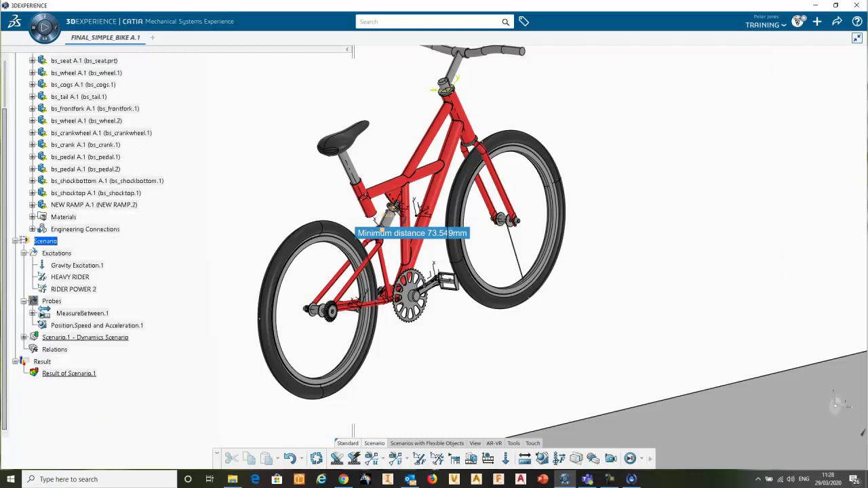
double_click(95, 326)
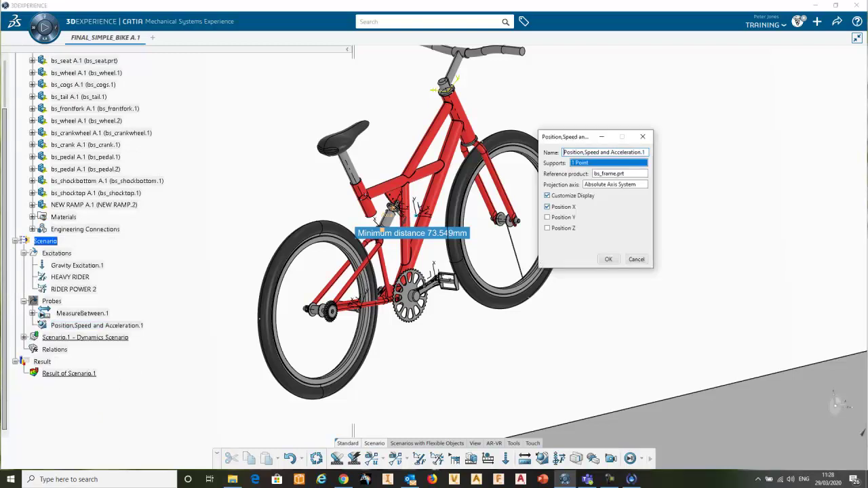
middle_click_drag(409, 225, 435, 258)
scroll(433, 254, "up", 5)
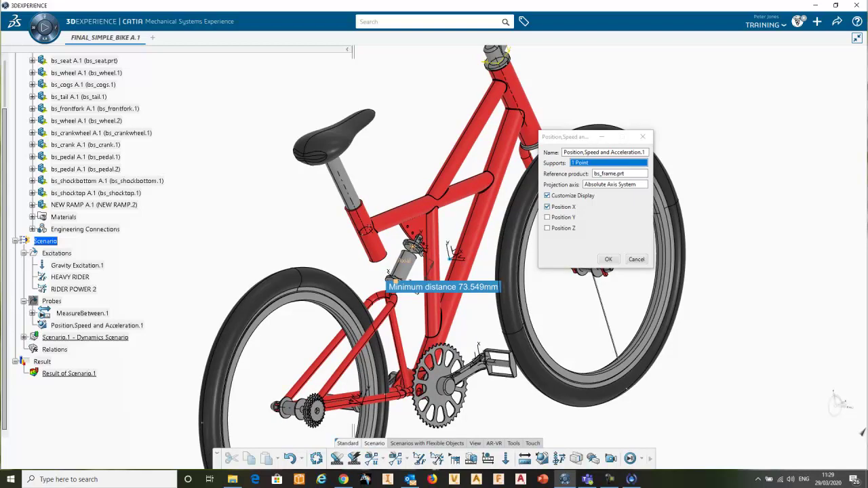
left_click(450, 258)
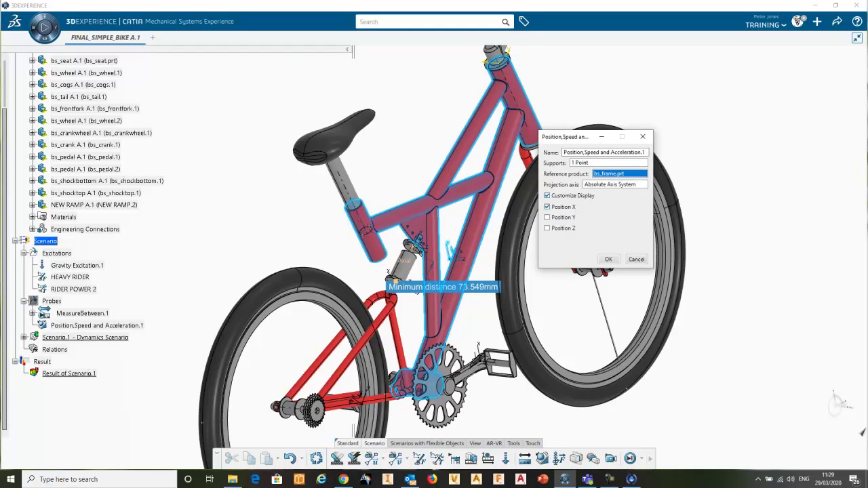
left_click(615, 184)
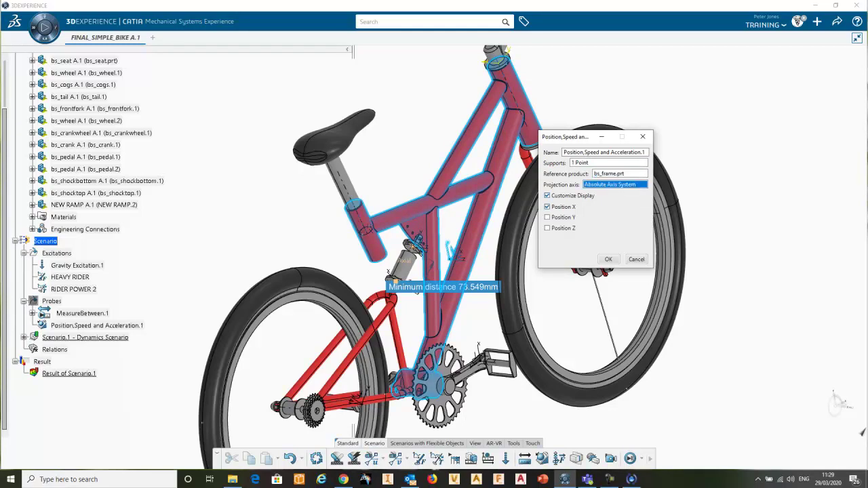
middle_click_drag(443, 292, 478, 245)
middle_click_drag(233, 96, 165, 105, "ctrl")
middle_click_drag(309, 233, 441, 181)
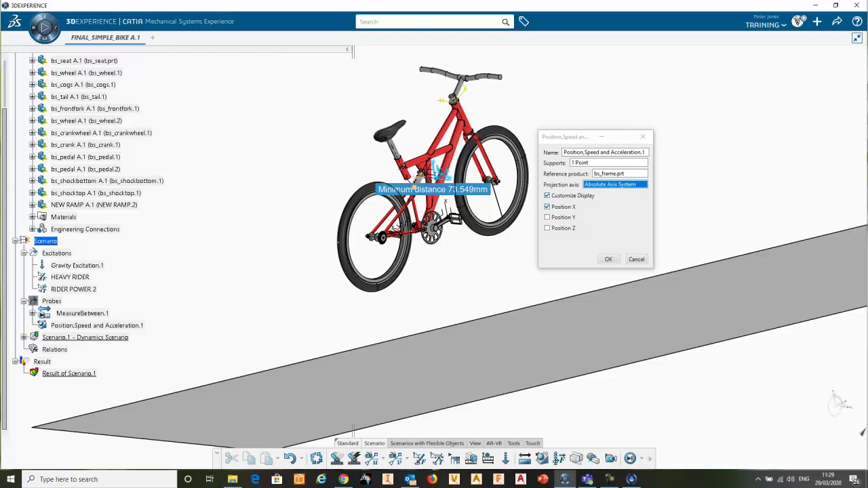
left_click(609, 260)
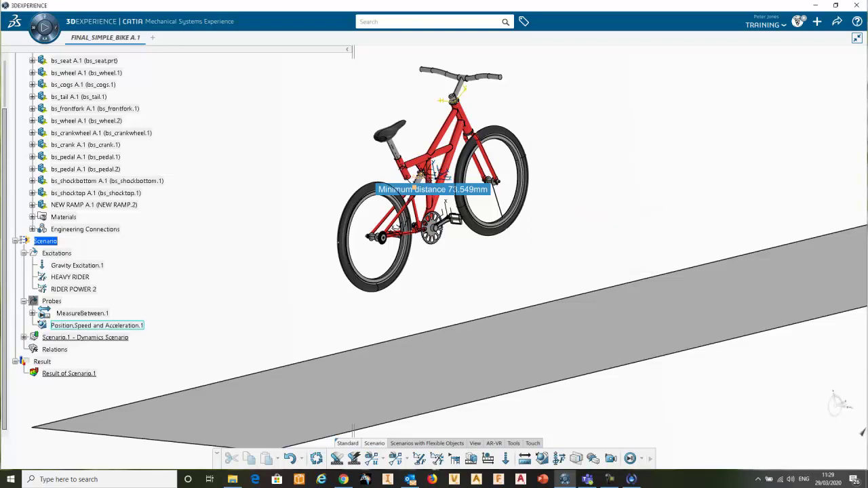
Step: Check which probes Scenario.1 references and accept the dynamics scenario definition
double_click(42, 337)
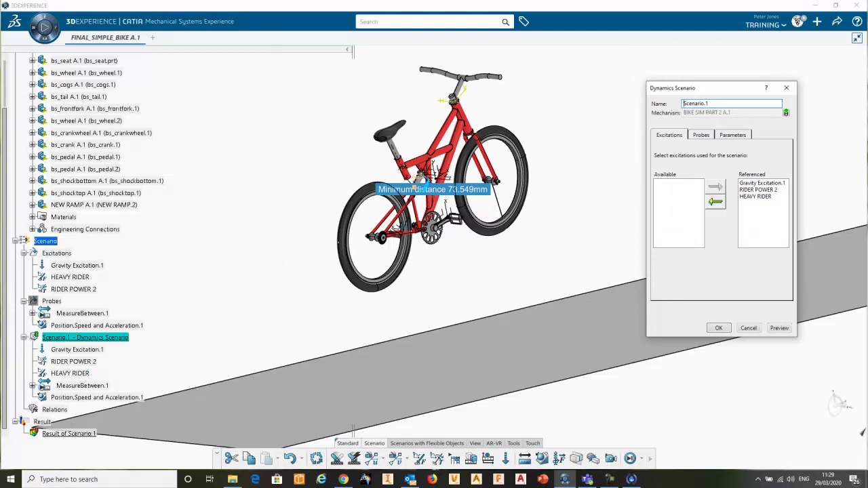
left_click(700, 135)
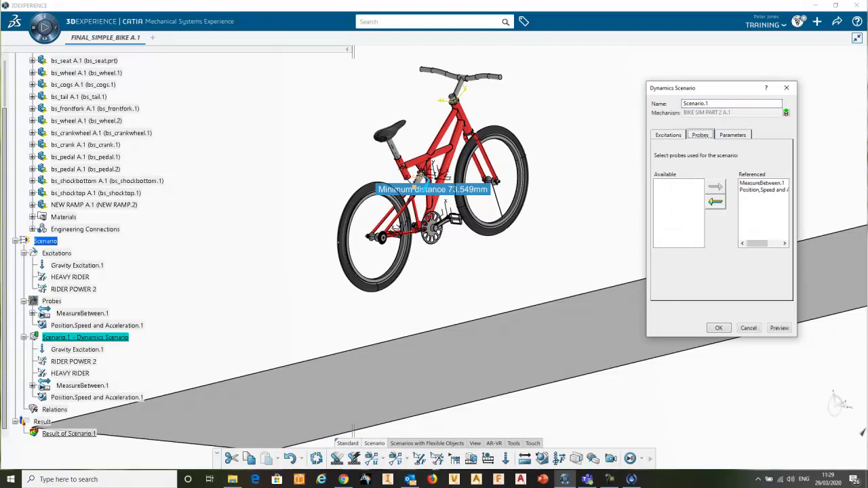
left_click(762, 183)
left_click(762, 190)
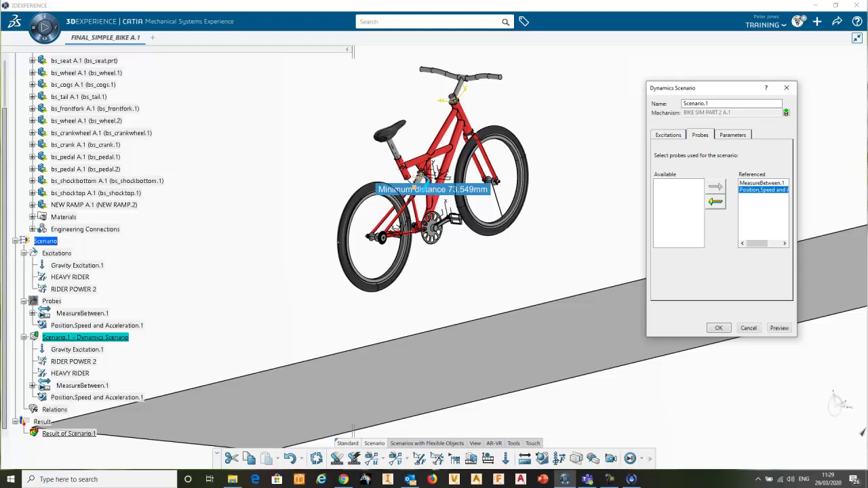
left_click(719, 328)
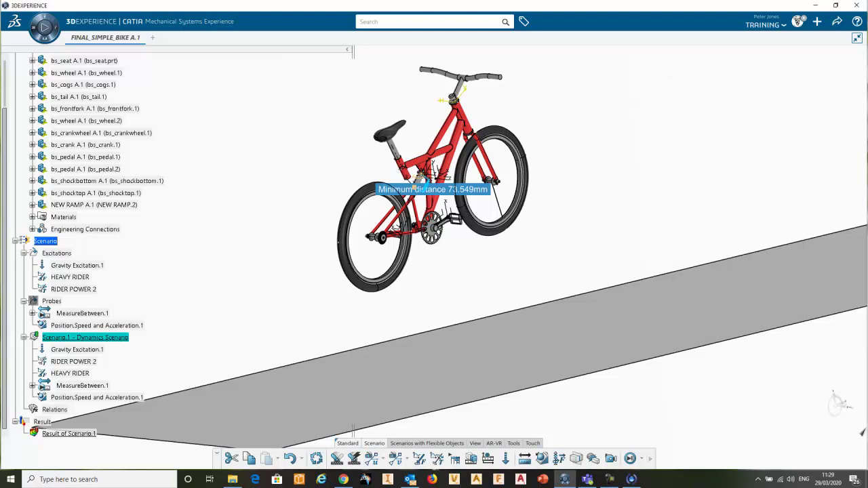
Step: Compute and generate the results of Scenario.1 with local update
middle_click_drag(345, 251, 339, 224)
scroll(410, 163, "down", 2)
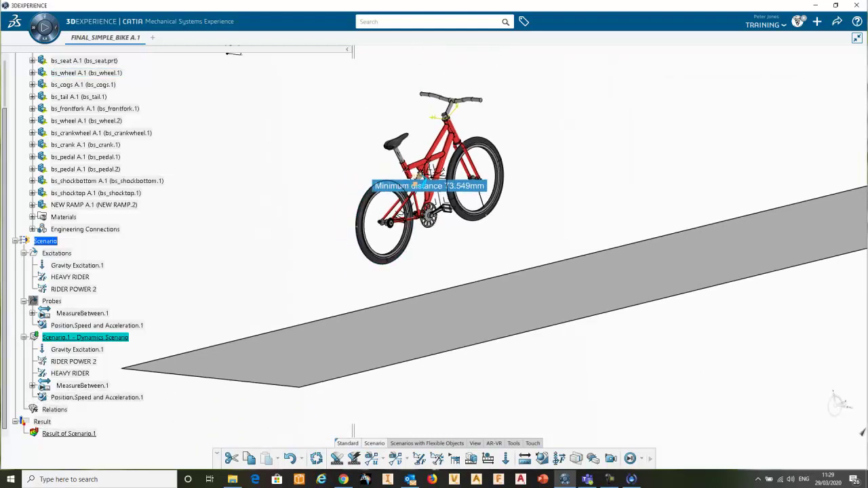
left_click(24, 338)
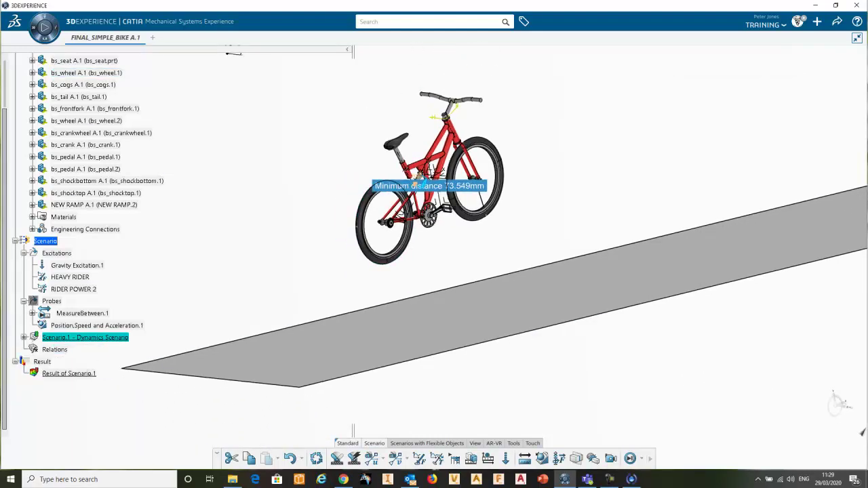
left_click(641, 459)
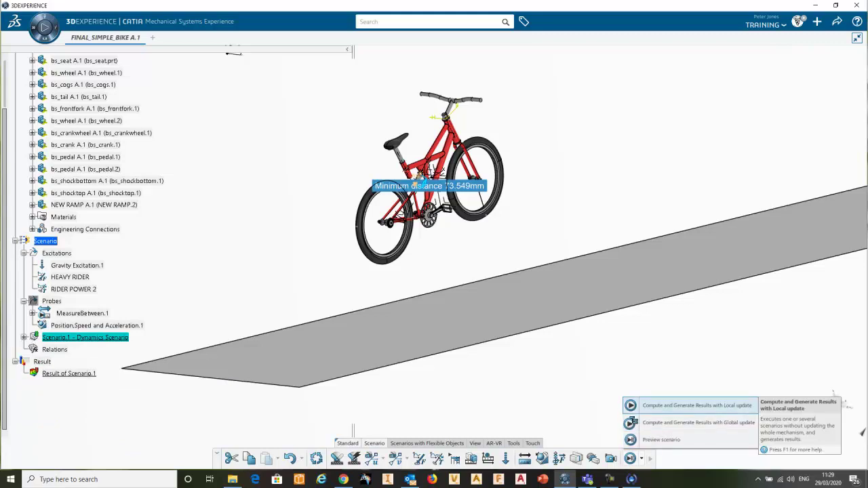
left_click(697, 406)
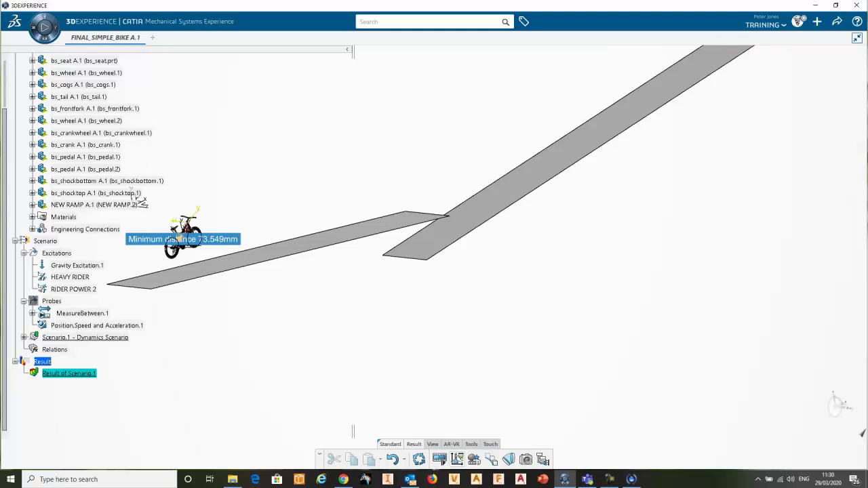
Step: Open the results of Scenario.1, view the plot of all parameters, and deselect every parameter
left_click(457, 460)
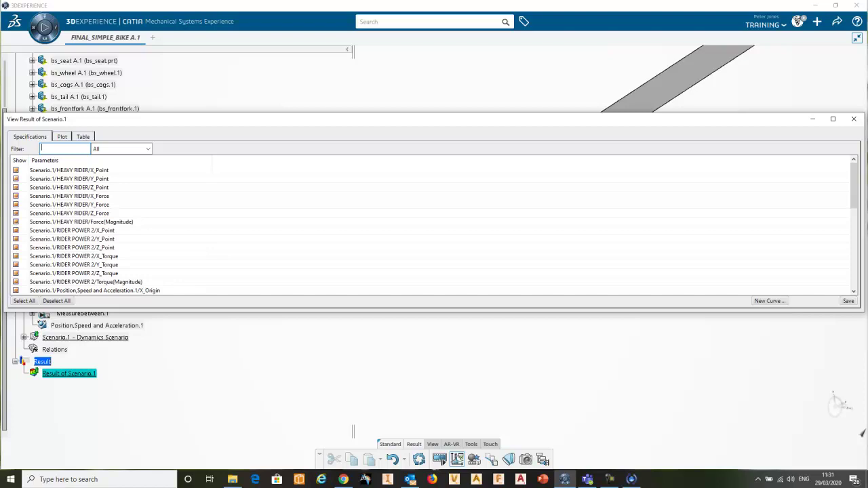
left_click(61, 136)
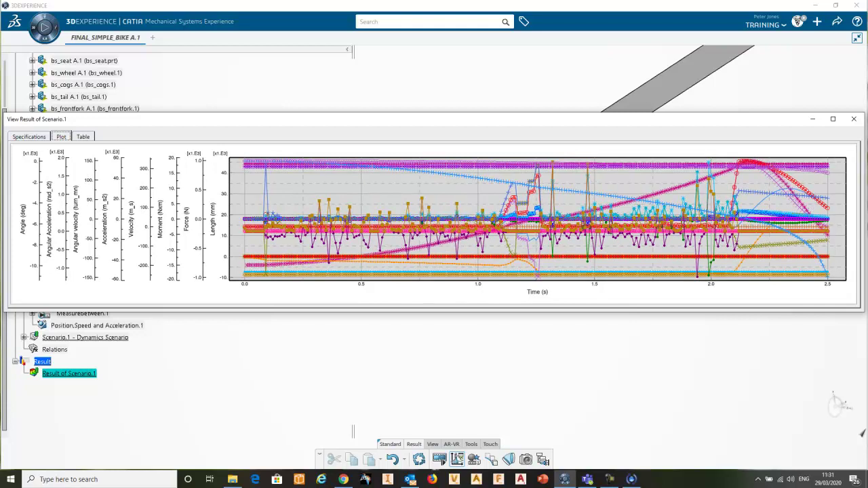
left_click(29, 137)
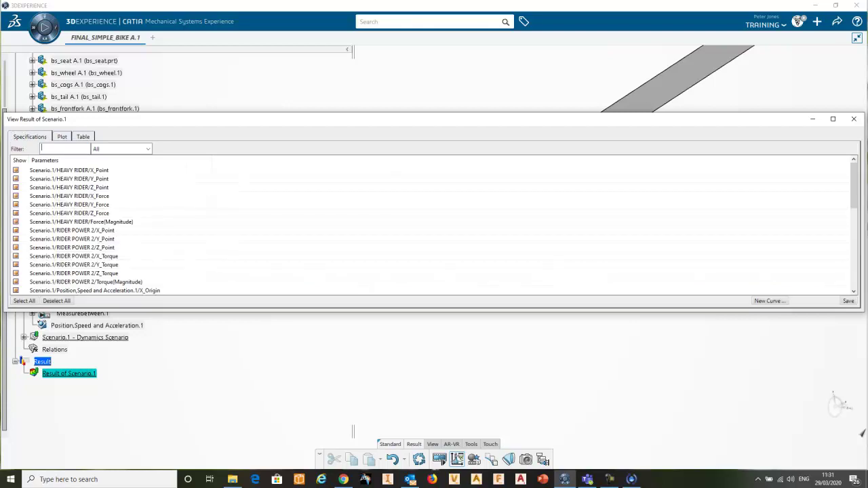
left_click(56, 301)
scroll(434, 231, "down", 6)
scroll(434, 231, "down", 3)
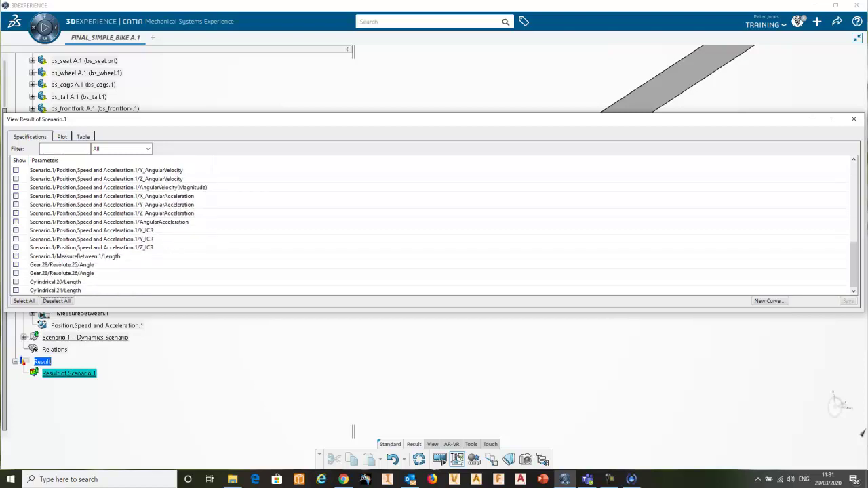
Step: Plot only the Scenario.1/MeasureBetween.1/Length parameter and read the curve at its lowest point and mid-run peak
left_click(16, 256)
left_click(61, 137)
mouse_move(61, 162)
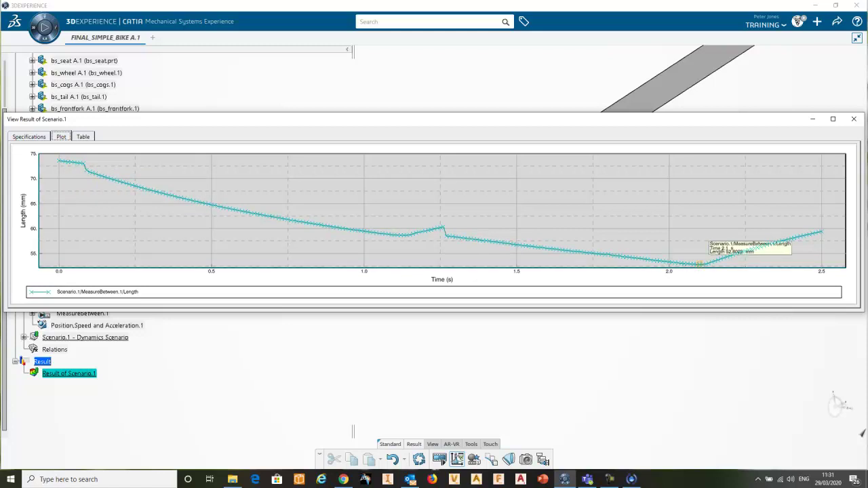
mouse_move(697, 263)
mouse_move(439, 228)
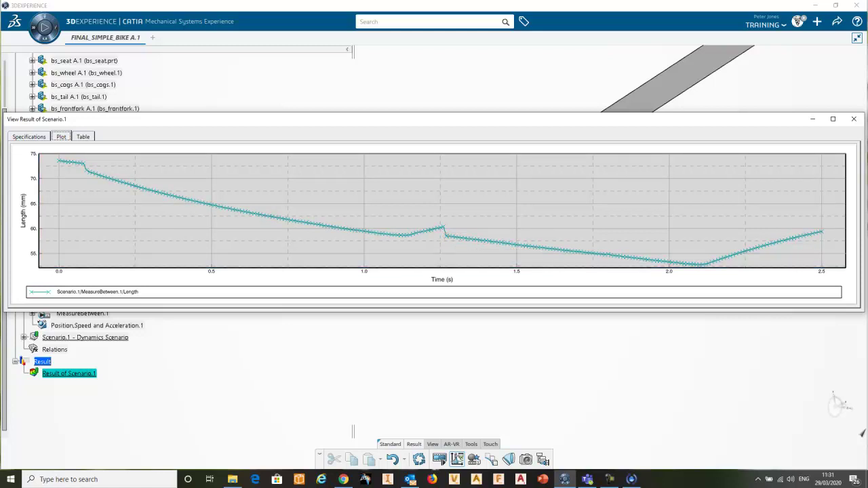
Step: Add the X_Origin parameter of the Position,Speed and Acceleration probe to the plot alongside the MeasureBetween.1 length
left_click(30, 137)
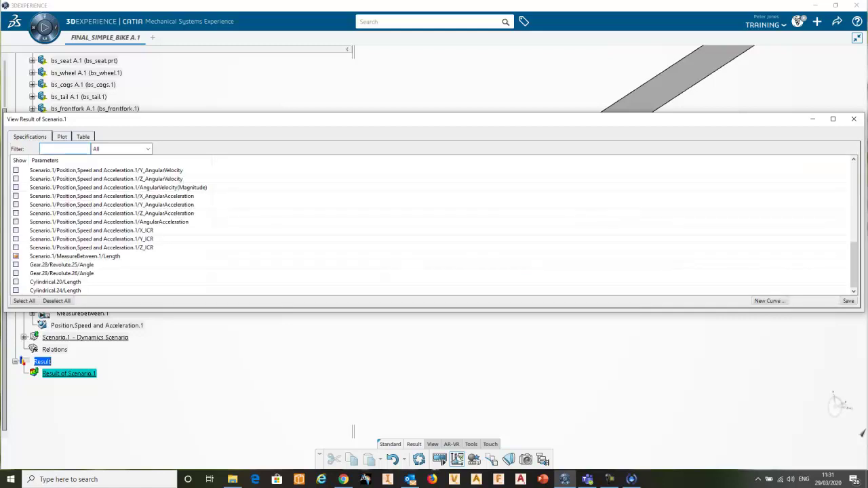
scroll(434, 228, "up", 2)
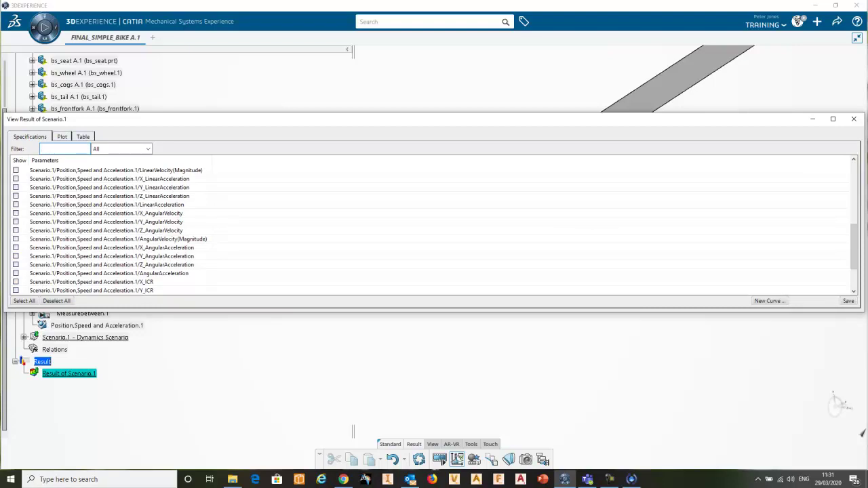
scroll(435, 227, "down", 1)
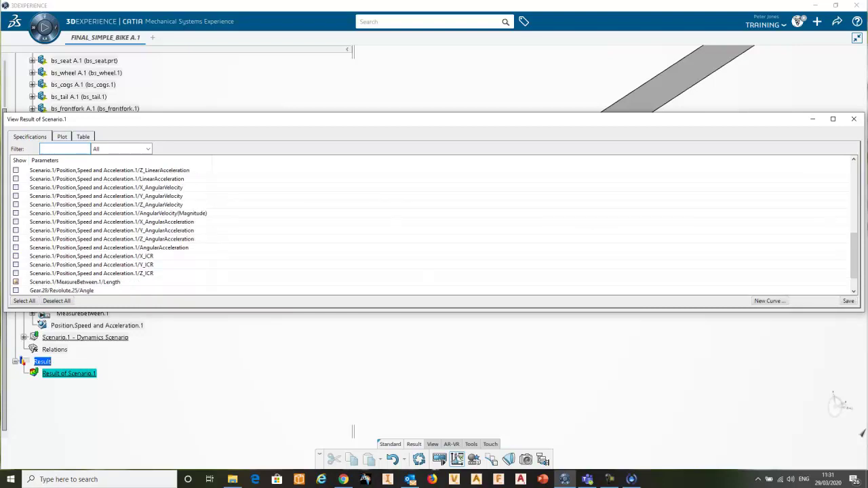
scroll(434, 227, "up", 2)
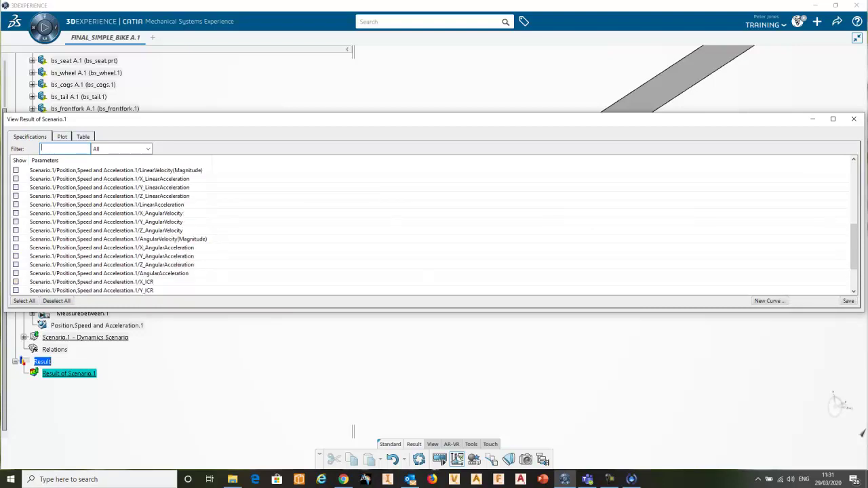
scroll(434, 227, "up", 1)
scroll(434, 227, "down", 3)
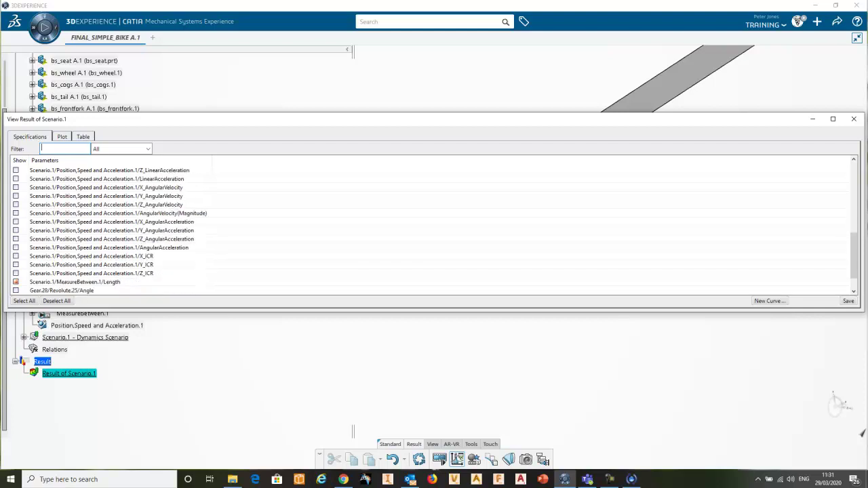
scroll(434, 227, "up", 3)
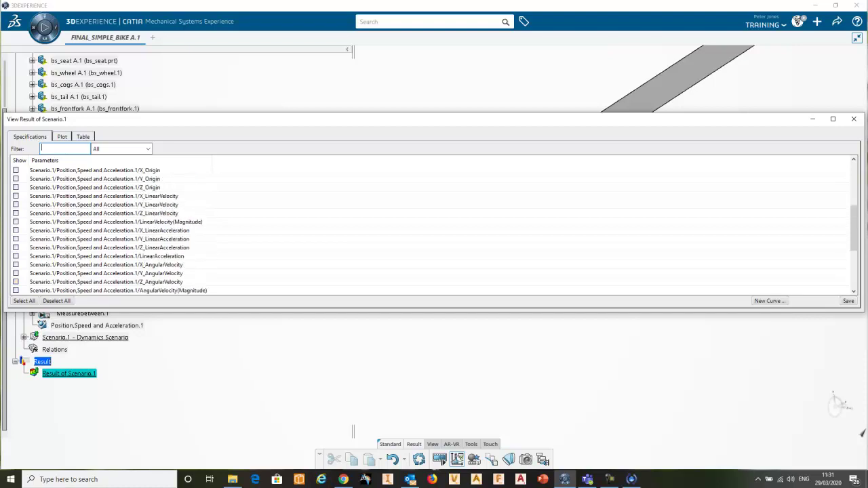
scroll(434, 228, "up", 1)
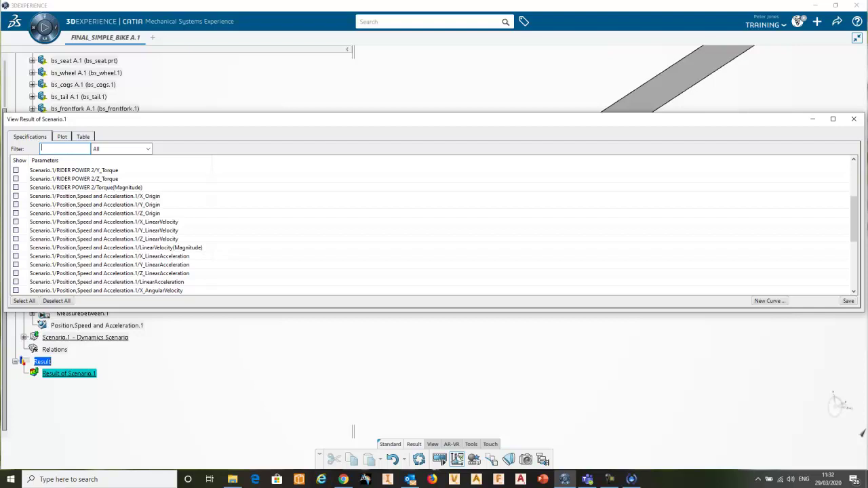
left_click(62, 137)
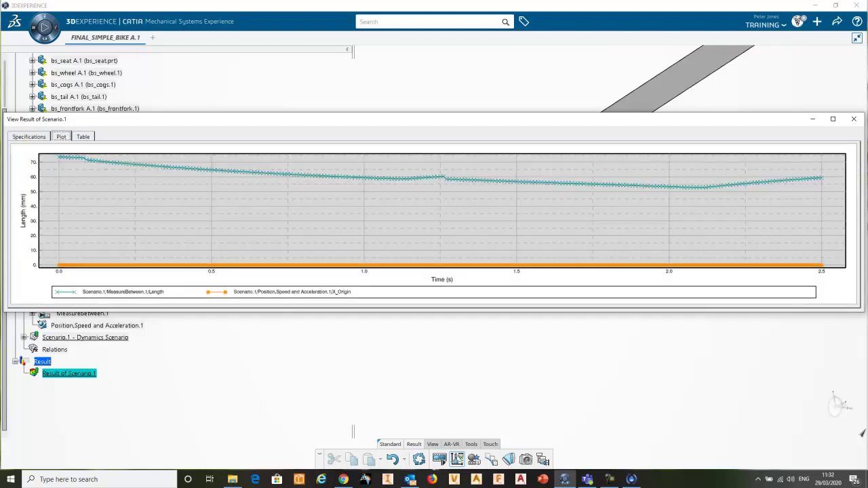
Step: Replace the X_Origin curve with the probe's LinearVelocity(Magnitude) and read the velocity at its highest peak
left_click(29, 137)
left_click(15, 196)
scroll(15, 196, "down", 1)
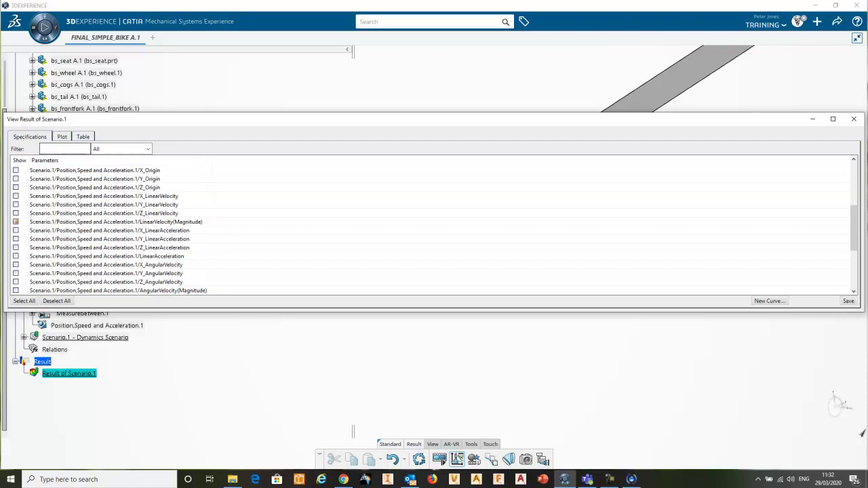
left_click(62, 137)
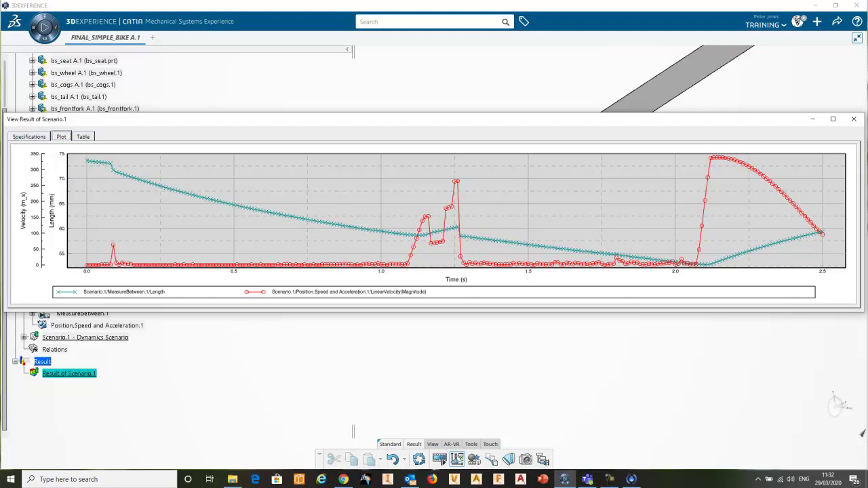
mouse_move(711, 158)
Step: Replace the LinearVelocity(Magnitude) curve with the probe's LinearAcceleration and view it against the MeasureBetween.1 length
left_click(29, 137)
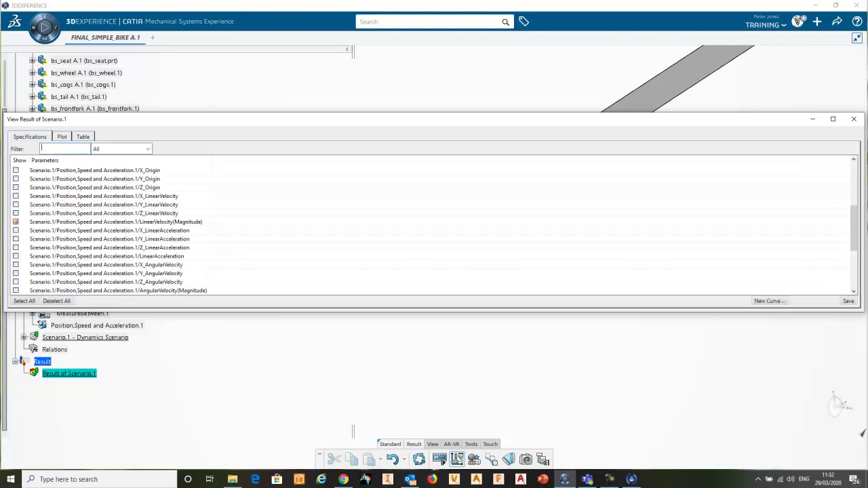
left_click(15, 222)
scroll(434, 230, "down", 1)
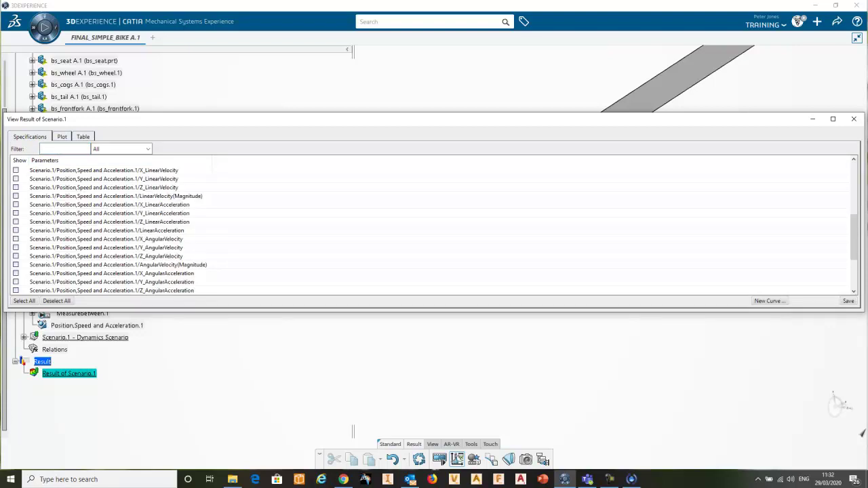
left_click(16, 230)
left_click(62, 137)
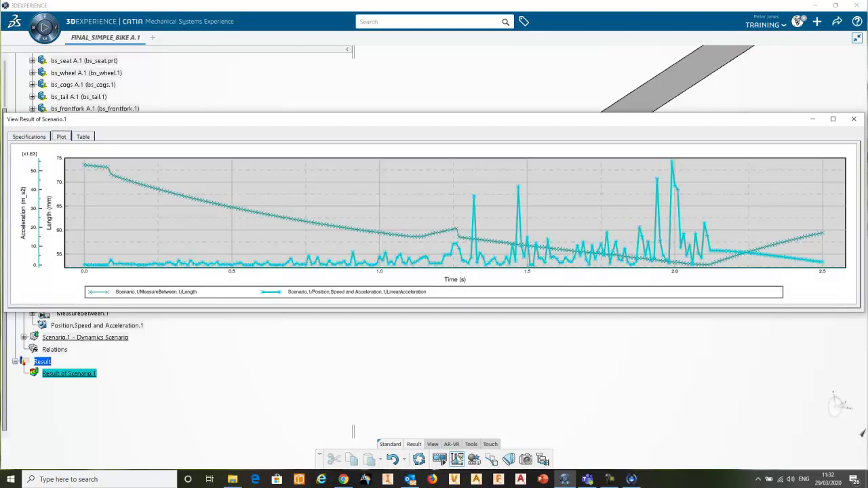
Step: Deselect LinearAcceleration, look through the remaining parameters, and plot HEAVY RIDER/Force(Magnitude) with the MeasureBetween.1 length
left_click(29, 137)
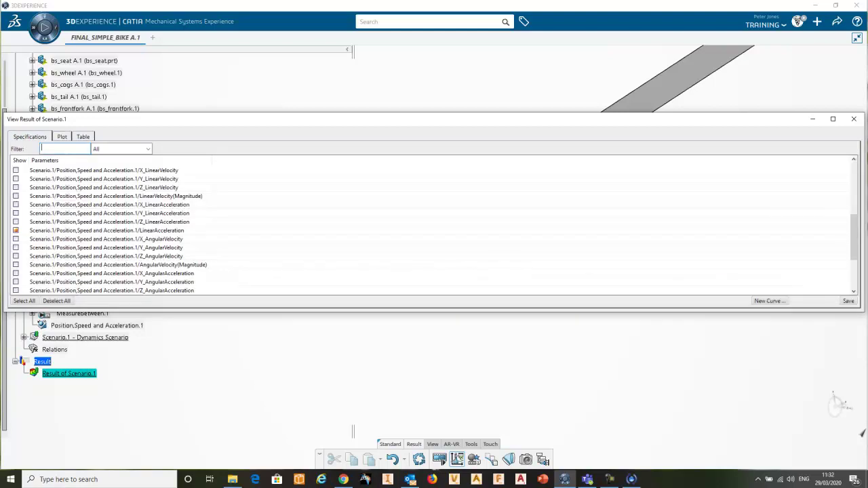
left_click(16, 231)
scroll(271, 230, "down", 1)
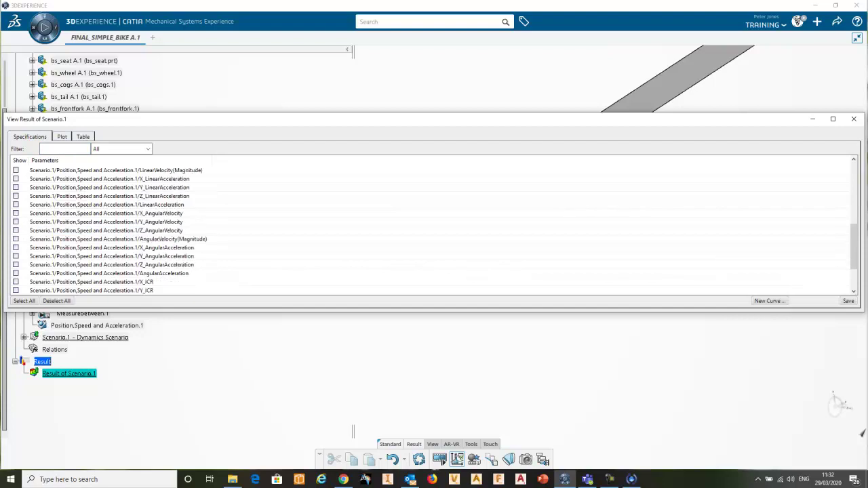
scroll(271, 231, "down", 1)
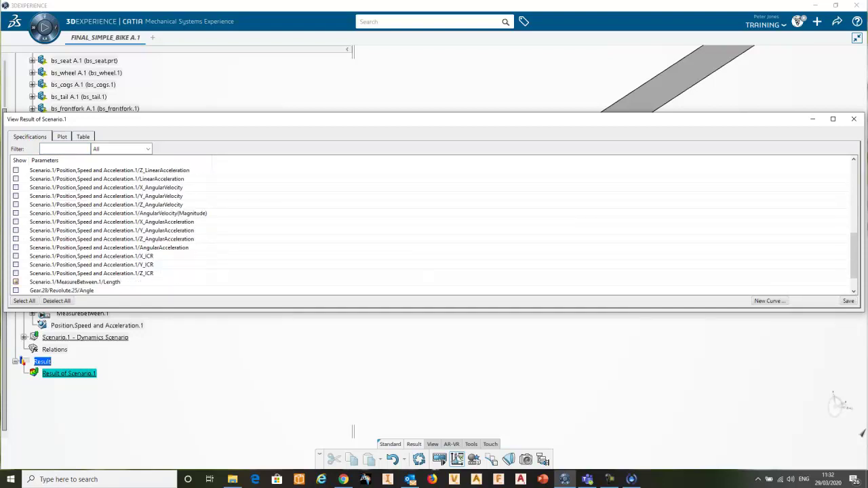
scroll(271, 231, "down", 1)
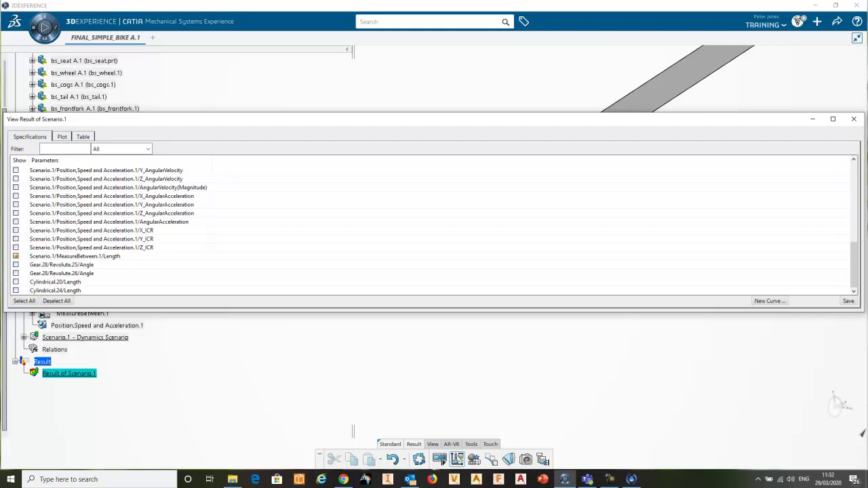
scroll(271, 230, "up", 5)
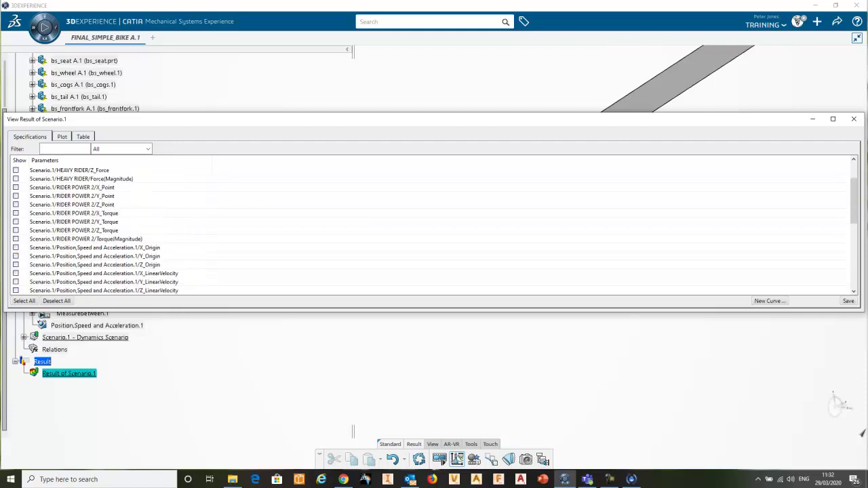
scroll(271, 230, "up", 2)
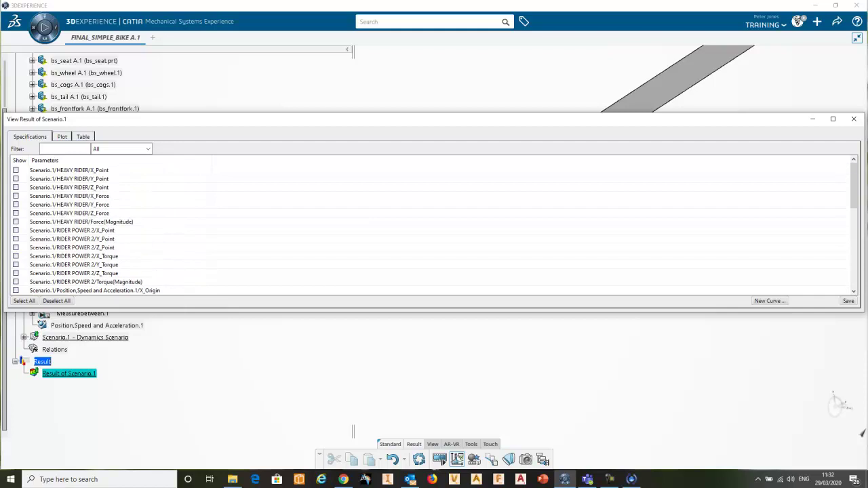
scroll(271, 230, "down", 2)
scroll(272, 230, "up", 2)
left_click(15, 222)
left_click(61, 136)
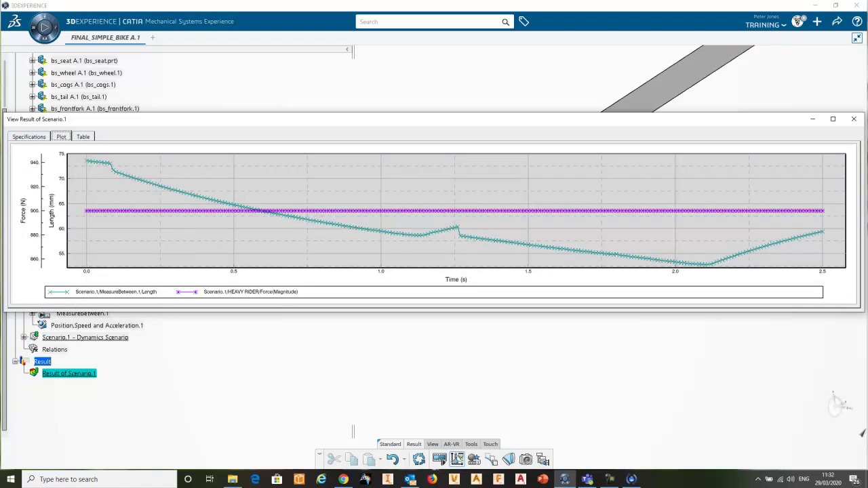
Step: Deselect HEAVY RIDER/Force(Magnitude) and close the results of Scenario.1
left_click(29, 137)
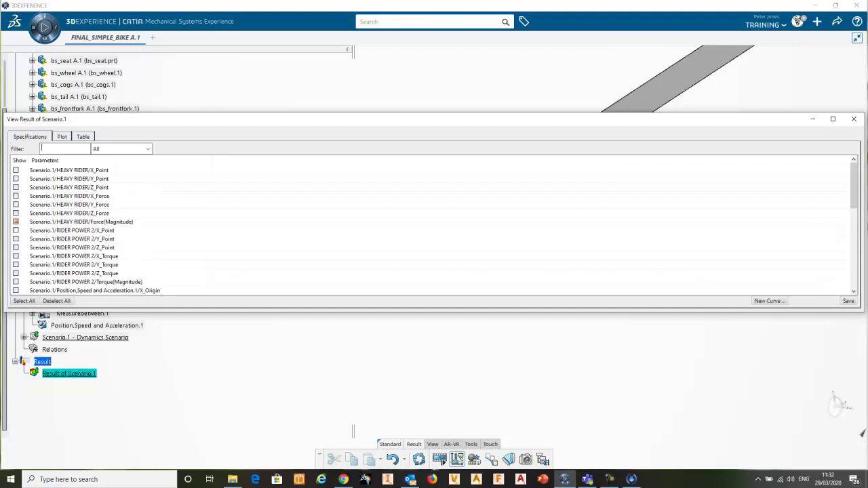
left_click(16, 221)
left_click(854, 119)
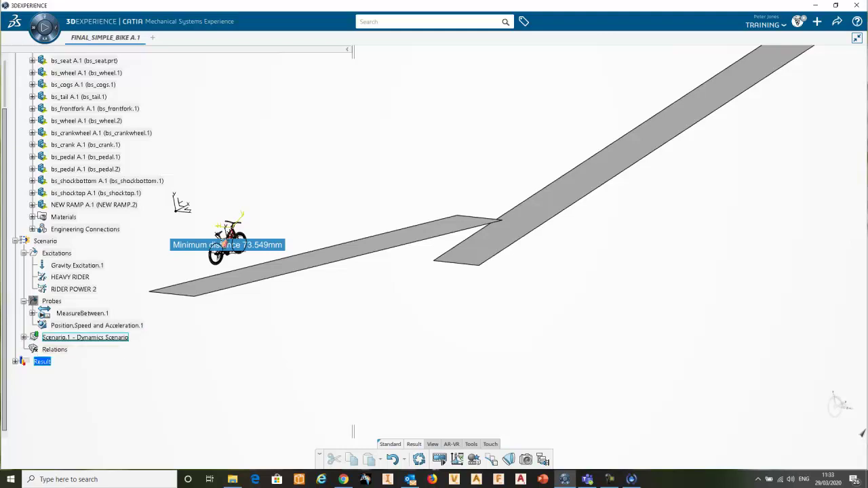
Step: Activate the Scenario and look over its available excitation commands
left_click(85, 337)
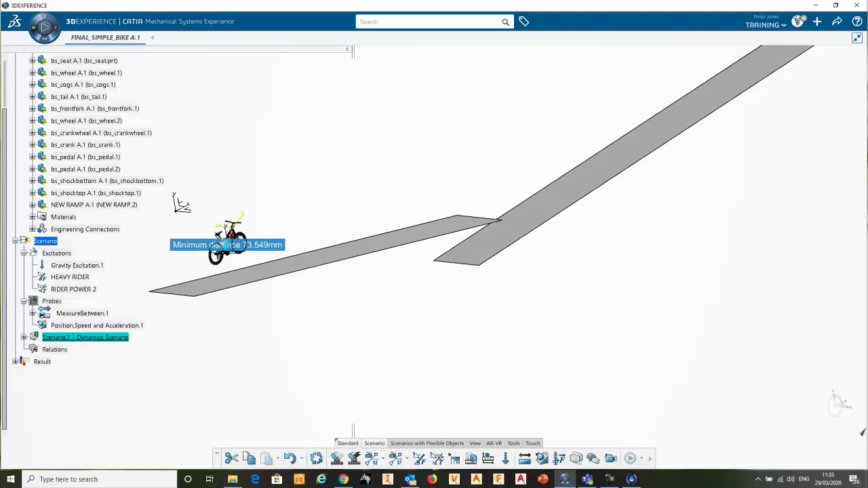
left_click(384, 459)
Step: Activate the Result and start a Swept Volume of Result of Scenario.1, stored in a new 3D Shape with Normal Range
left_click(42, 362)
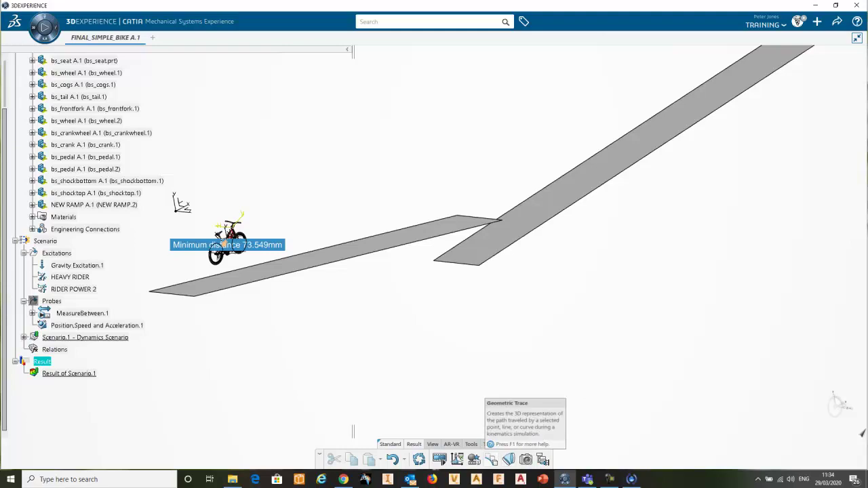
left_click(508, 460)
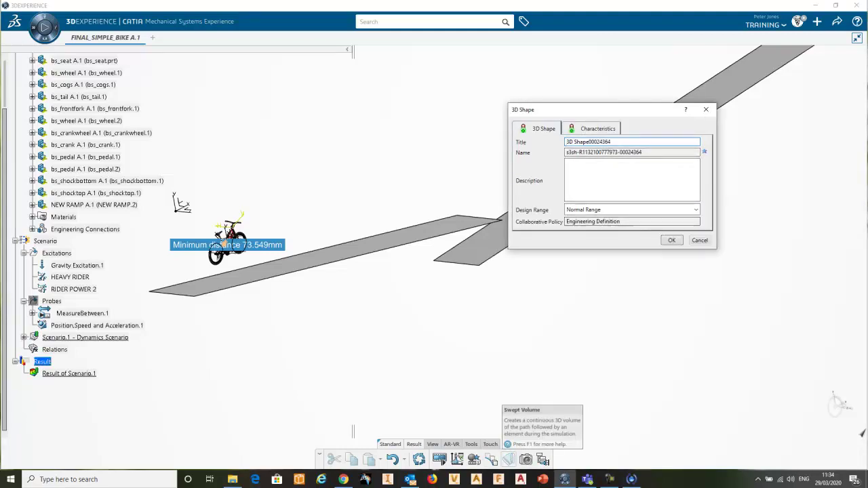
left_click(671, 240)
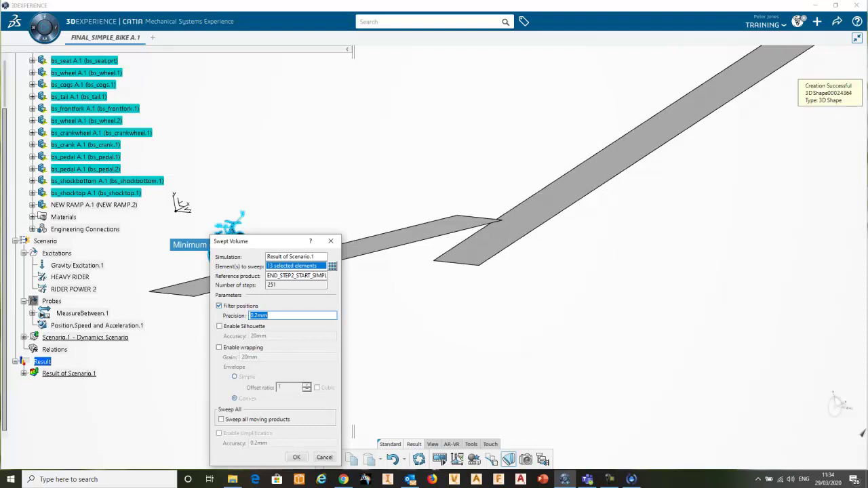
middle_click_drag(407, 204, 483, 191)
left_click(574, 242)
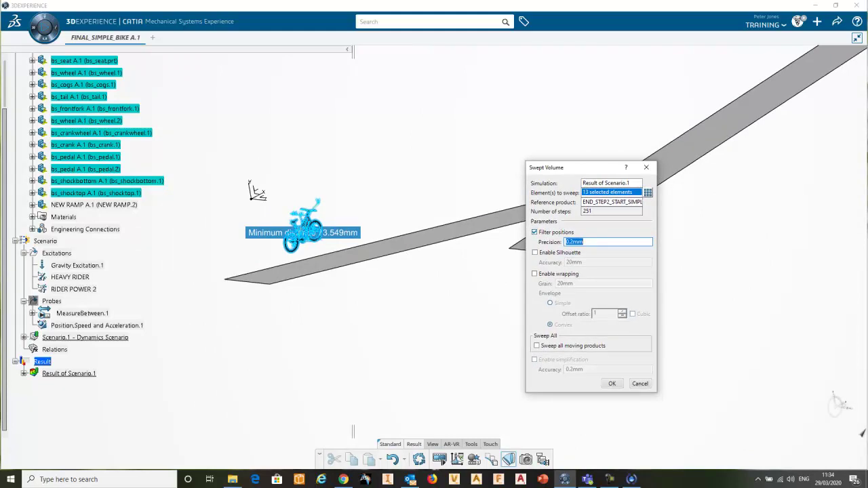
Step: Limit the elements to sweep to bs_frame A.1 only and generate the swept volume with positions filtered at 0.2 mm precision
scroll(88, 244, "up", 3)
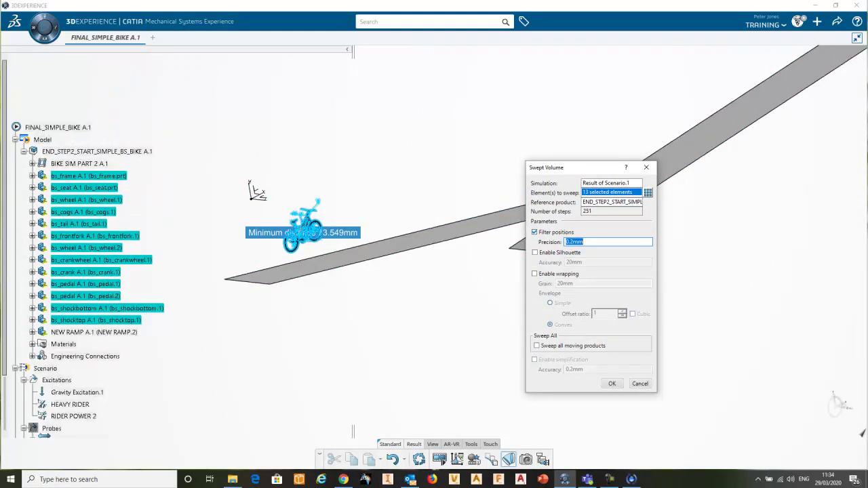
left_click(88, 176)
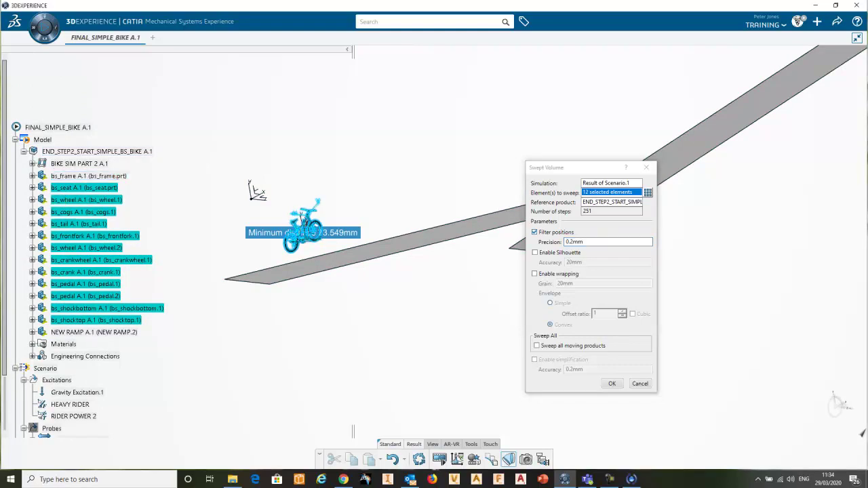
left_click(96, 321)
left_click(107, 309)
left_click(85, 297)
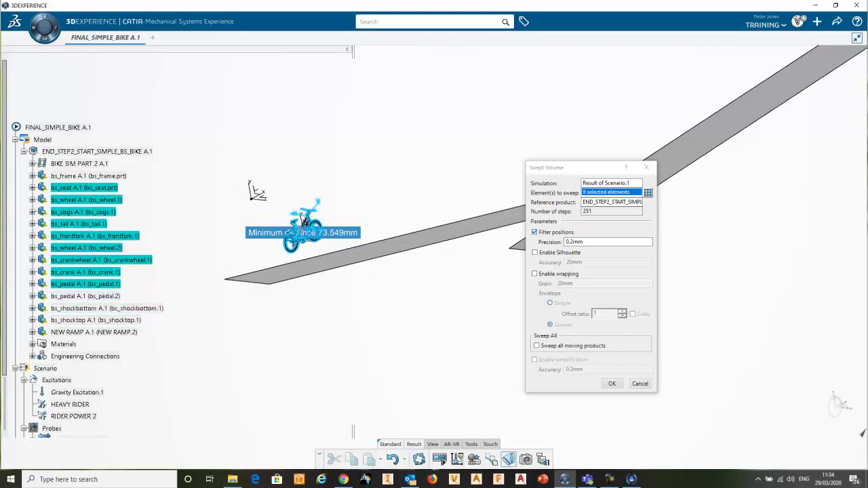
left_click(84, 284)
left_click(85, 272)
left_click(101, 260)
left_click(84, 247)
left_click(95, 235)
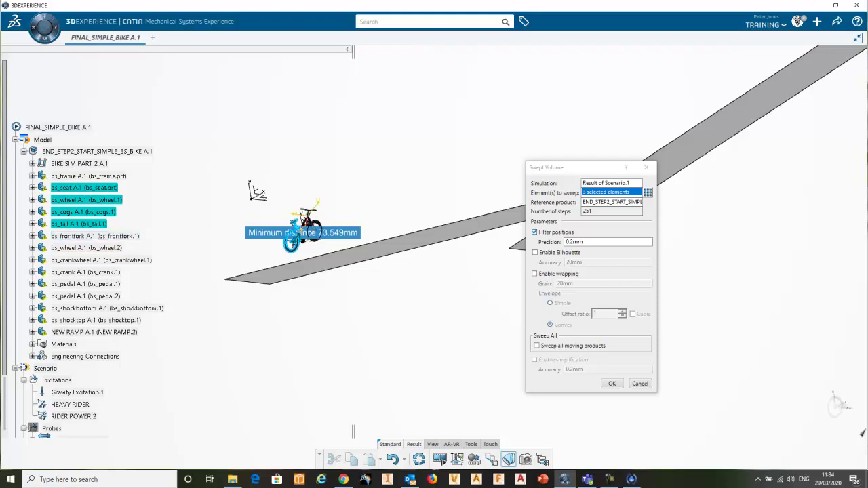
left_click(78, 224)
left_click(83, 211)
left_click(86, 200)
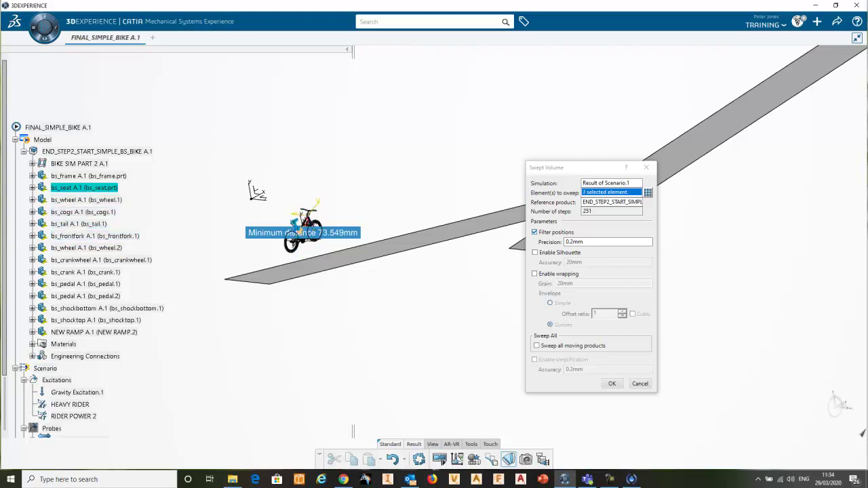
left_click(84, 188)
left_click(88, 177)
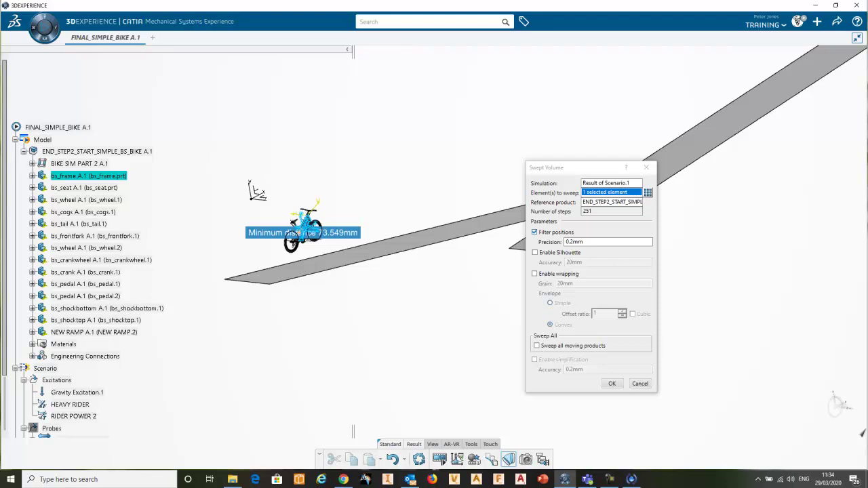
left_click(612, 384)
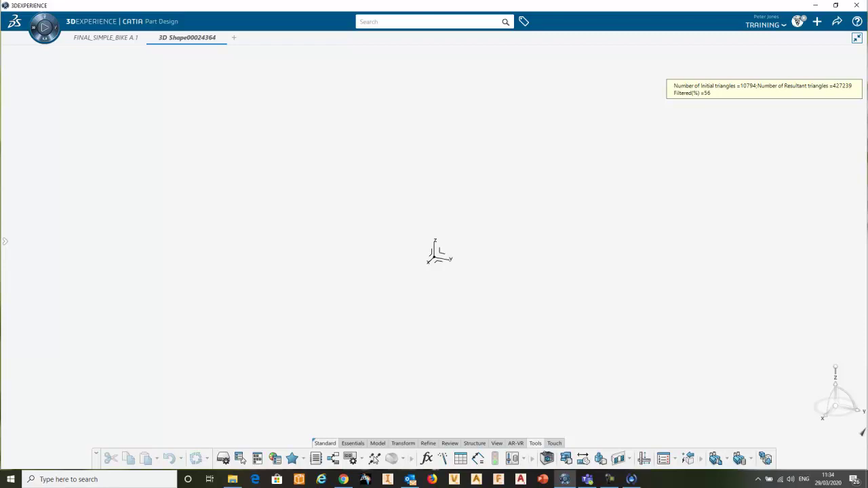
mouse_move(4, 242)
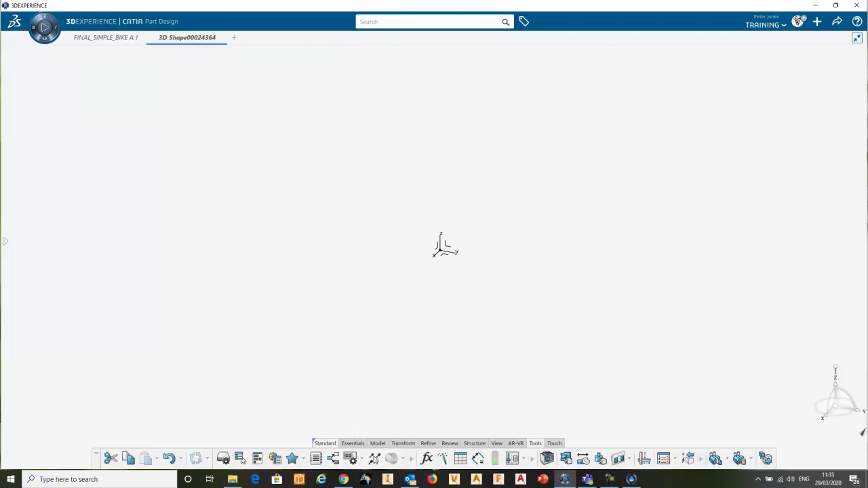
Step: Examine the frame's swept volume along its full path and close the 3D Shape
scroll(441, 231, "down", 5)
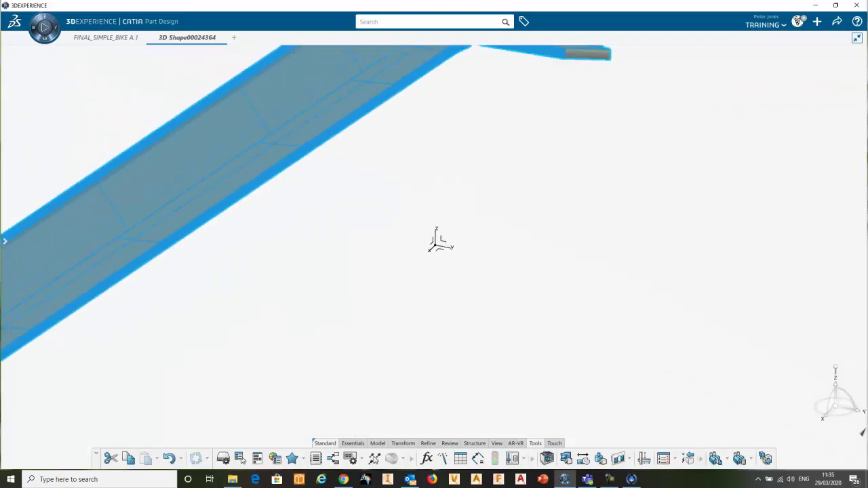
scroll(483, 236, "down", 6)
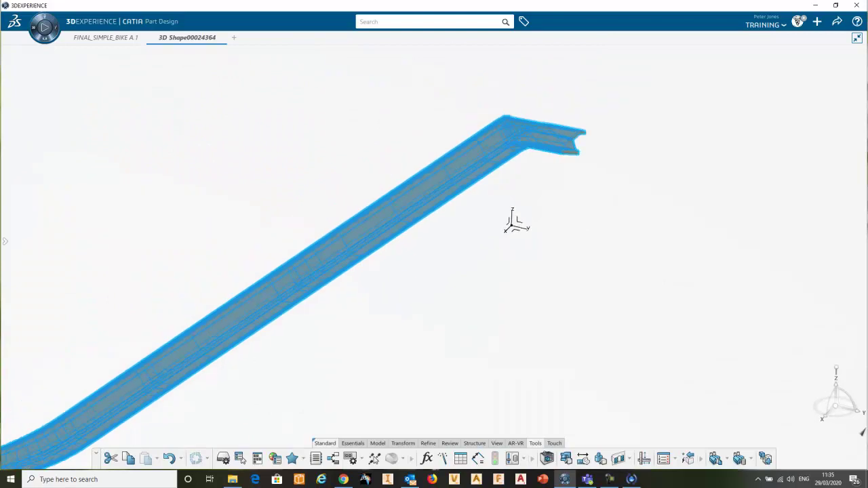
middle_click_drag(483, 236, 590, 75)
middle_click_drag(563, 145, 431, 226)
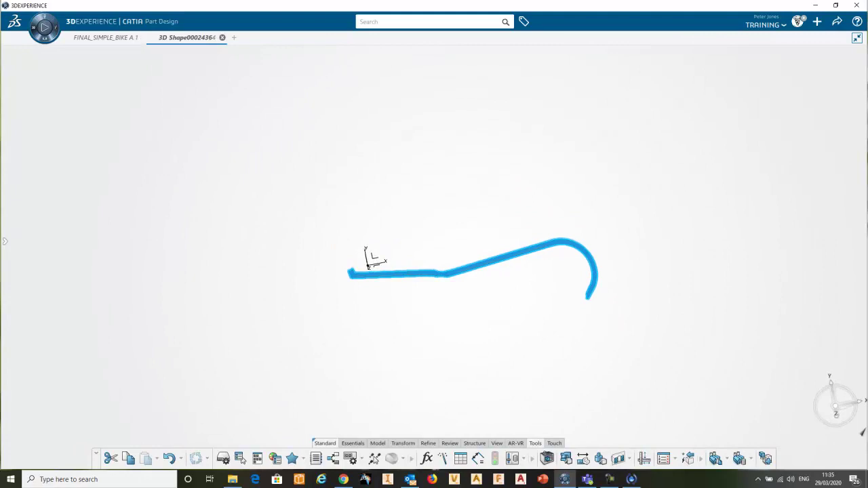
left_click(222, 38)
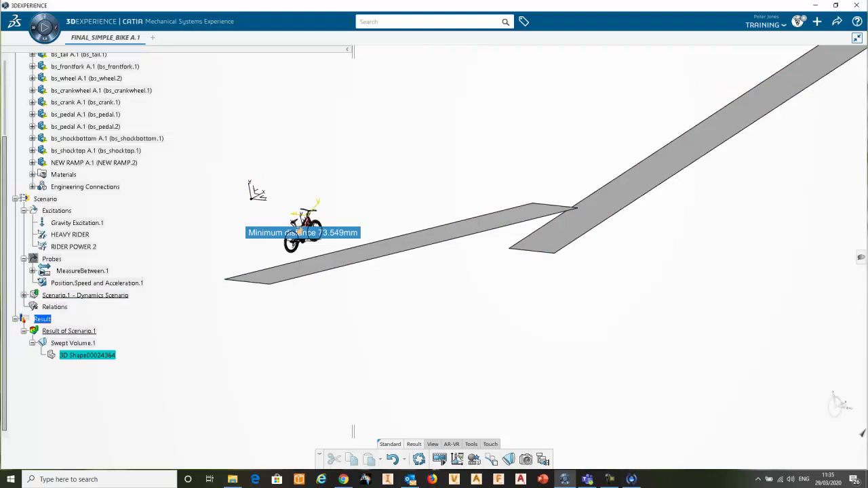
Step: Open the representation of the 3D Shape under Swept Volume.1 and fit all its geometry into view
right_click(84, 356)
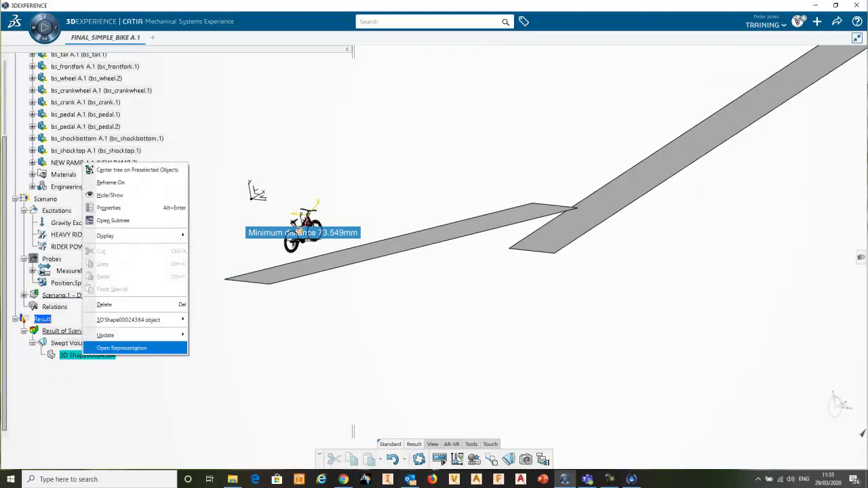
left_click(123, 348)
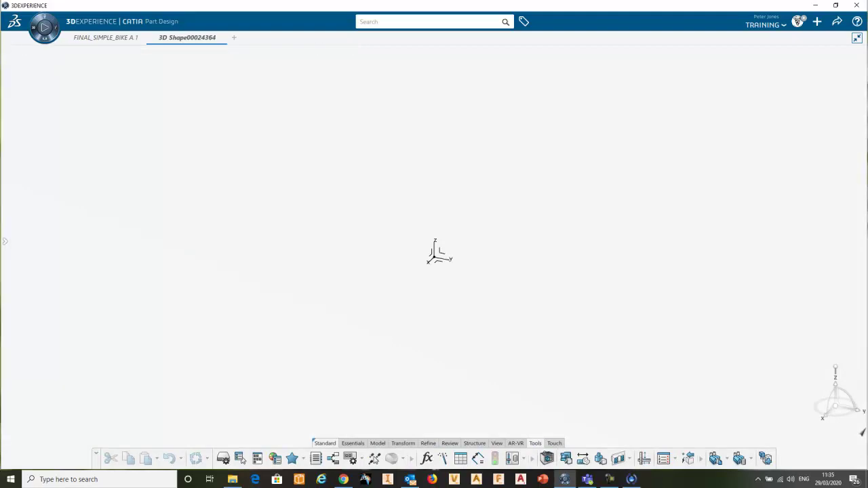
left_click(497, 443)
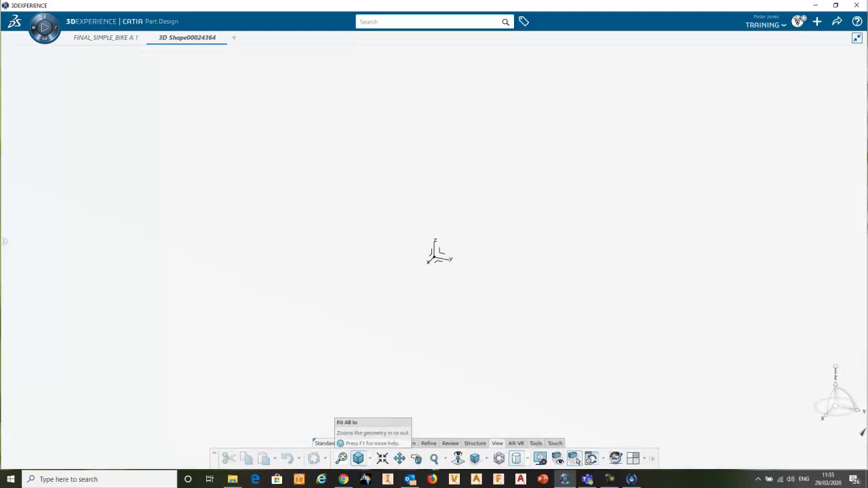
left_click(382, 458)
middle_click_drag(434, 271, 431, 204)
left_click(573, 459)
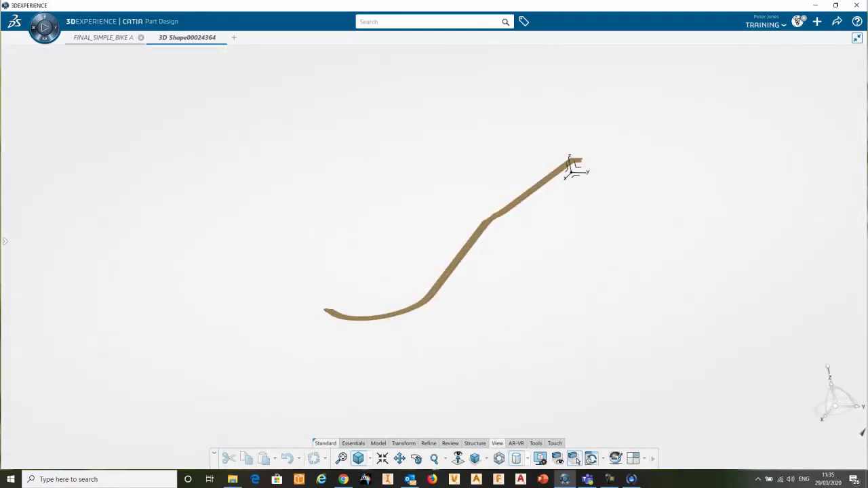